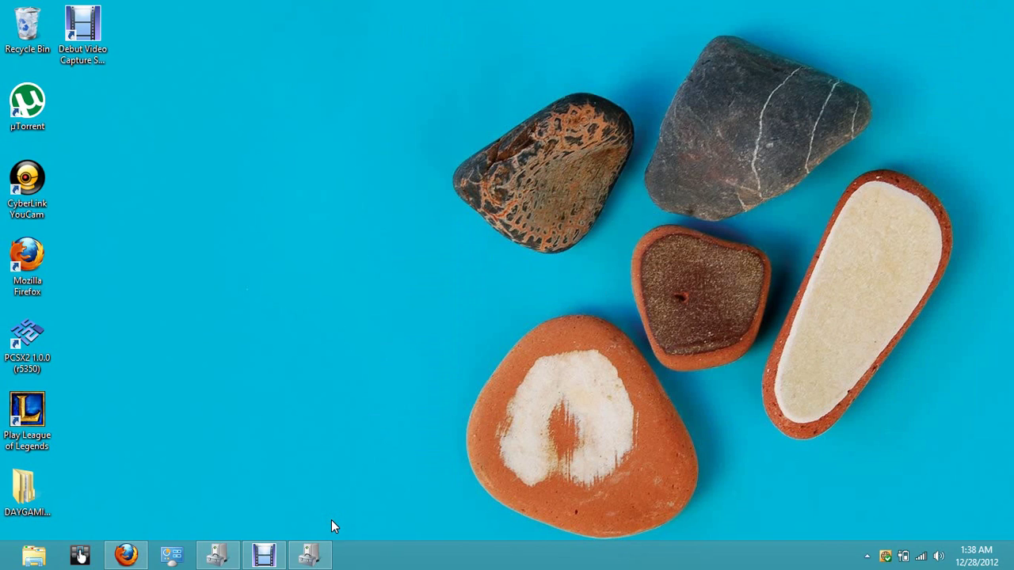
Step: Go back to the desktop and close the duplicate Device Manager window from the taskbar
key("super")
scroll(159, 4, "down", 5)
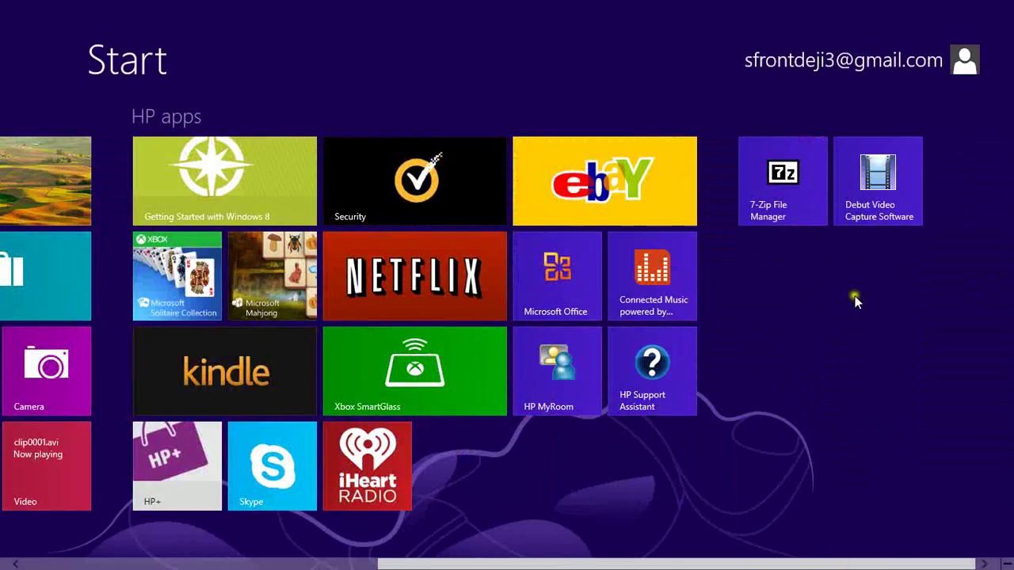
key("super")
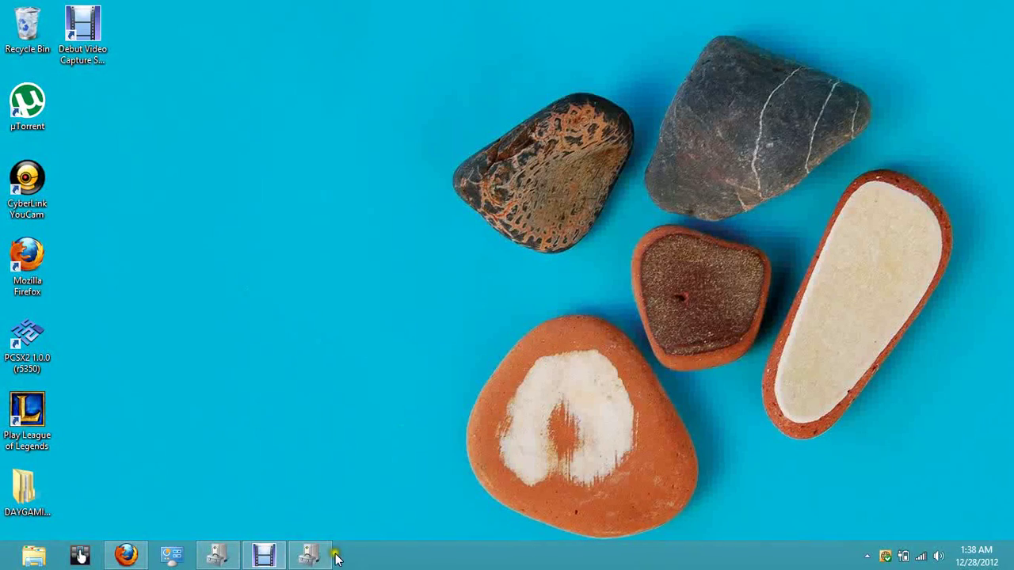
left_click(309, 555)
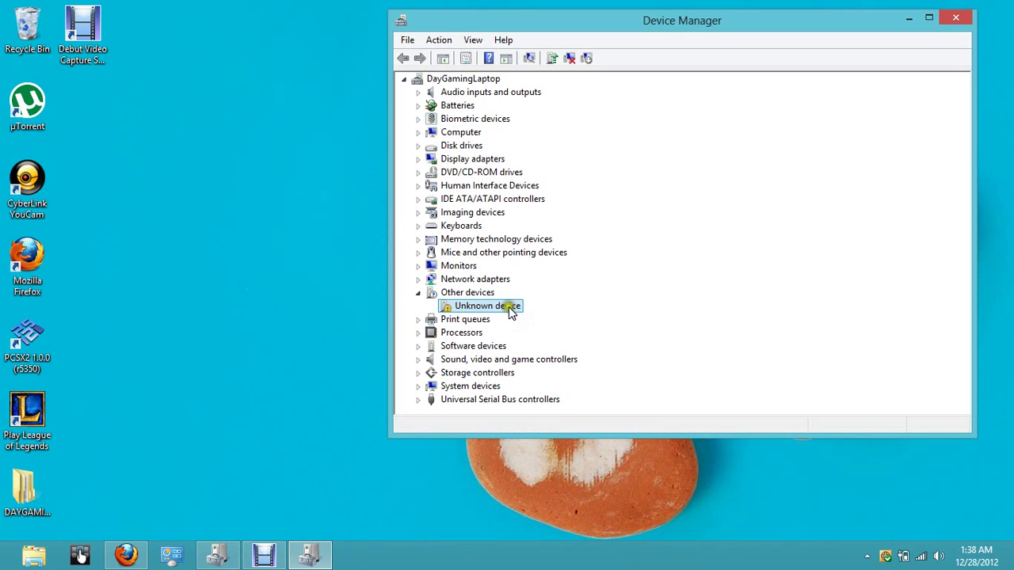
right_click(217, 554)
left_click(243, 520)
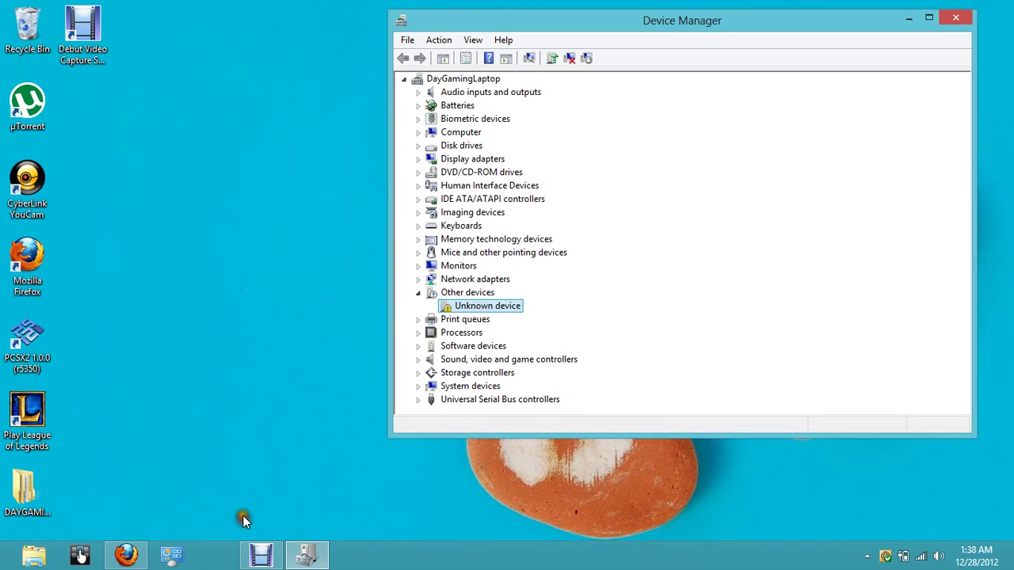
Step: Review the download page's operating system options, still Windows 7 (64-bit only), then switch to Control Panel
left_click(126, 555)
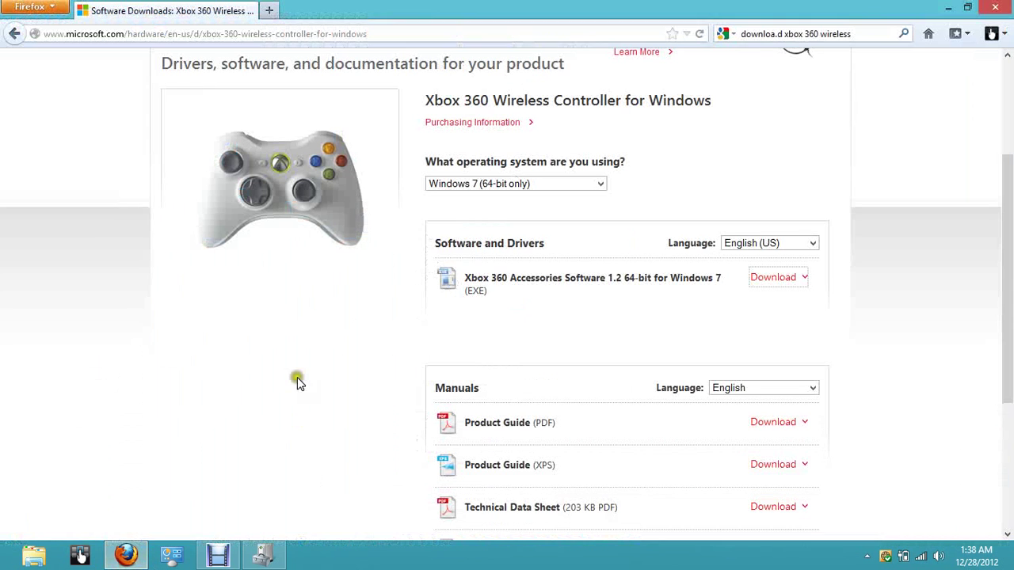
scroll(459, 136, "up", 4)
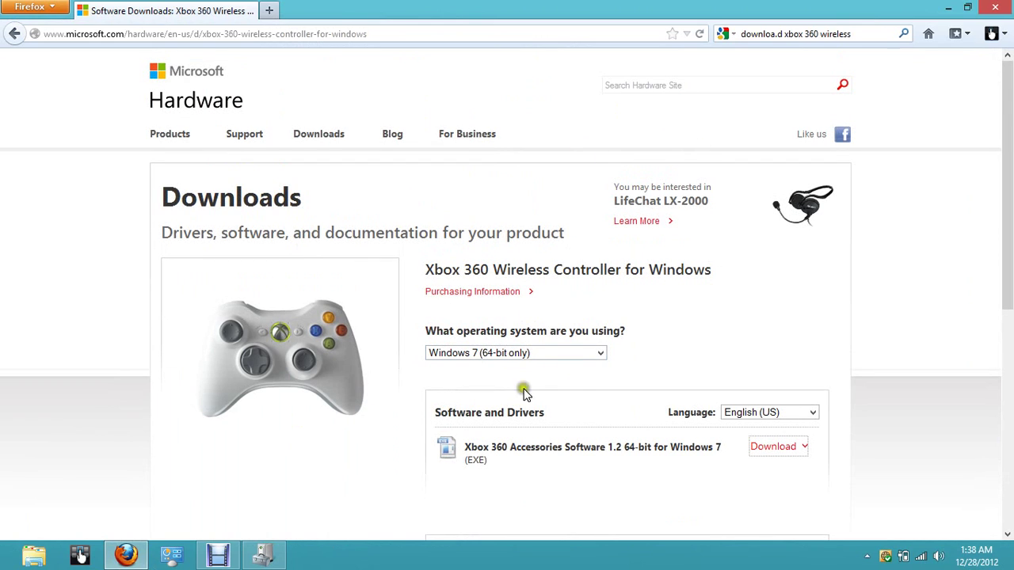
left_click(561, 352)
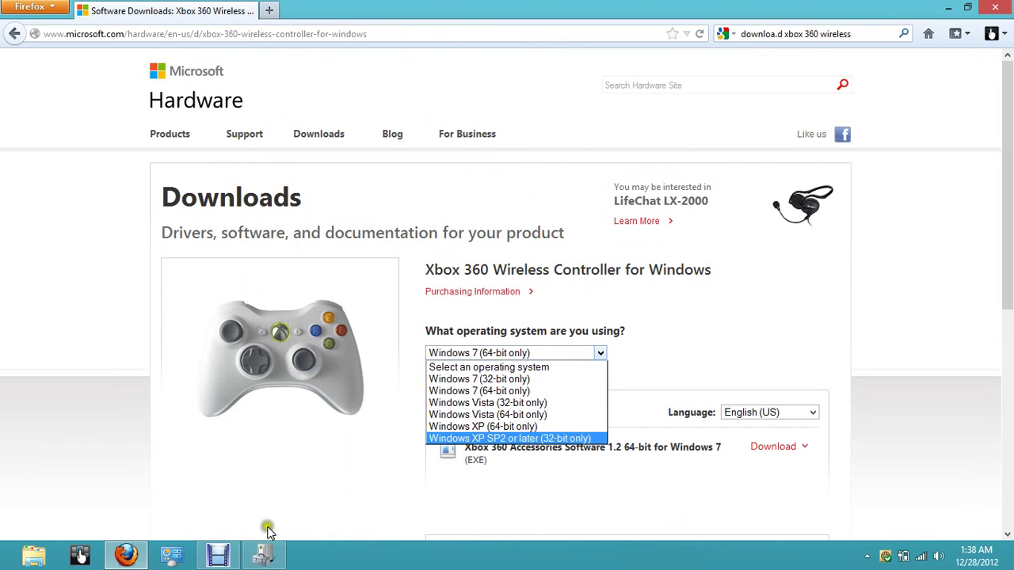
left_click(177, 559)
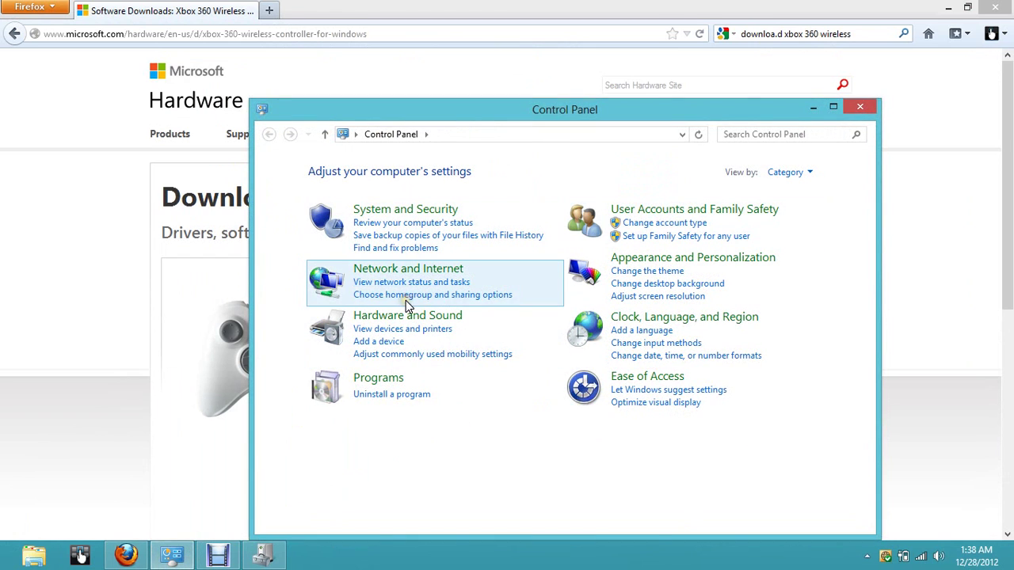
Step: Confirm the 64-bit system type under System and Security > System, then close the window
left_click(406, 209)
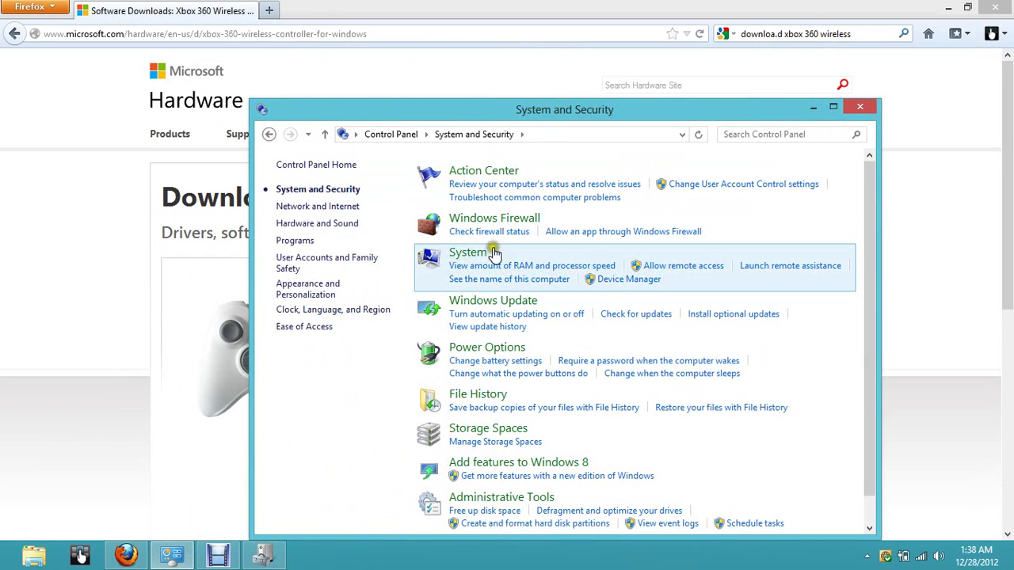
left_click(462, 254)
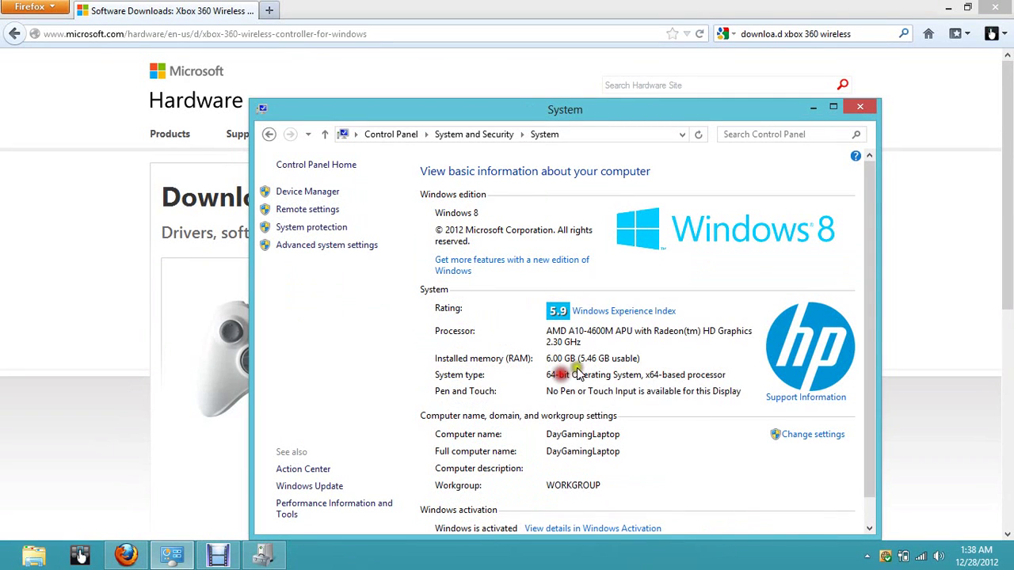
left_click(860, 106)
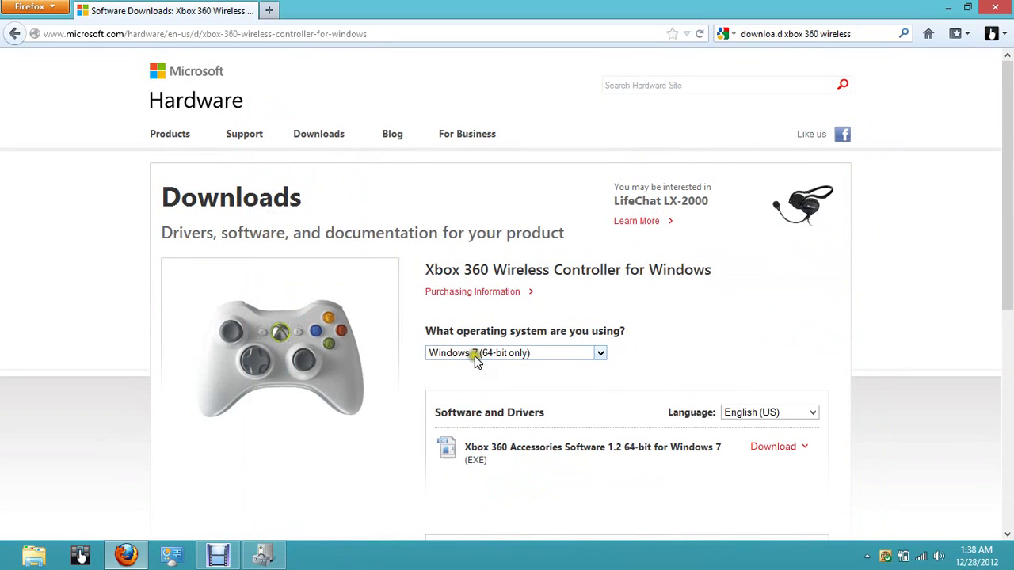
Step: Keep Windows 7 (64-bit only) selected and launch Xbox360_64Eng.exe from Firefox's Downloads list
scroll(457, 356, "down", 2)
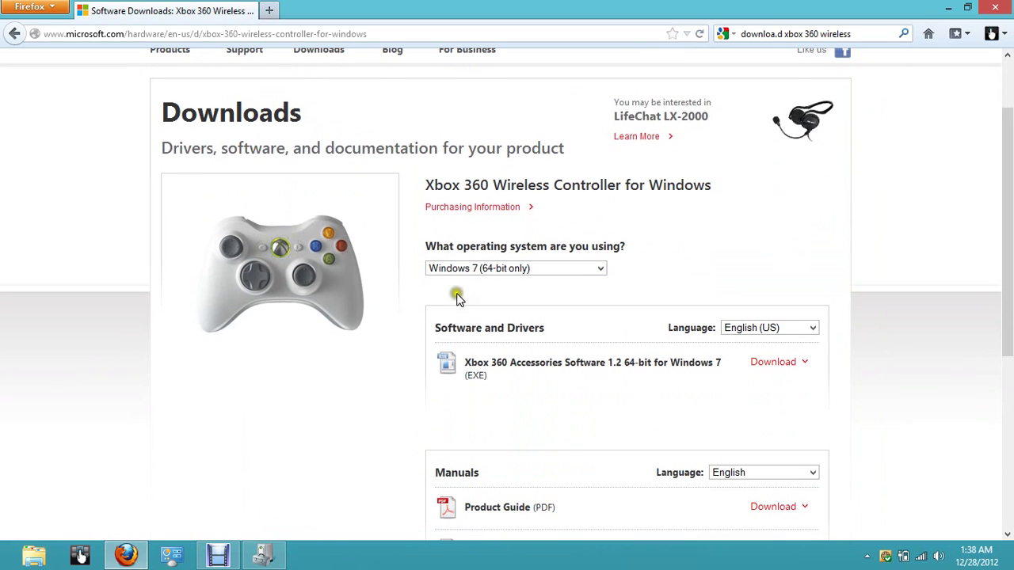
left_click(469, 269)
left_click(469, 269)
key("ctrl+j")
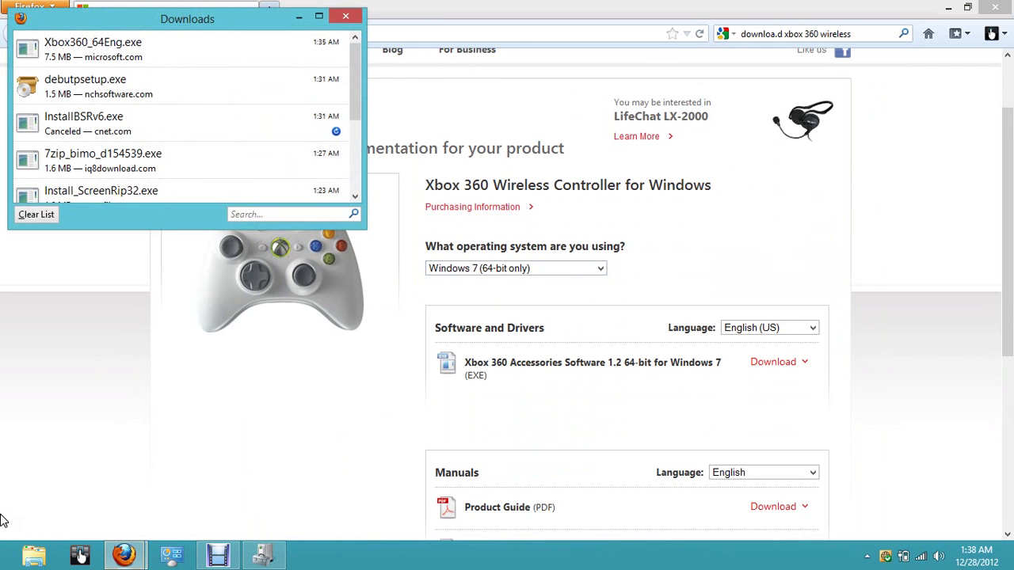
left_click(130, 57)
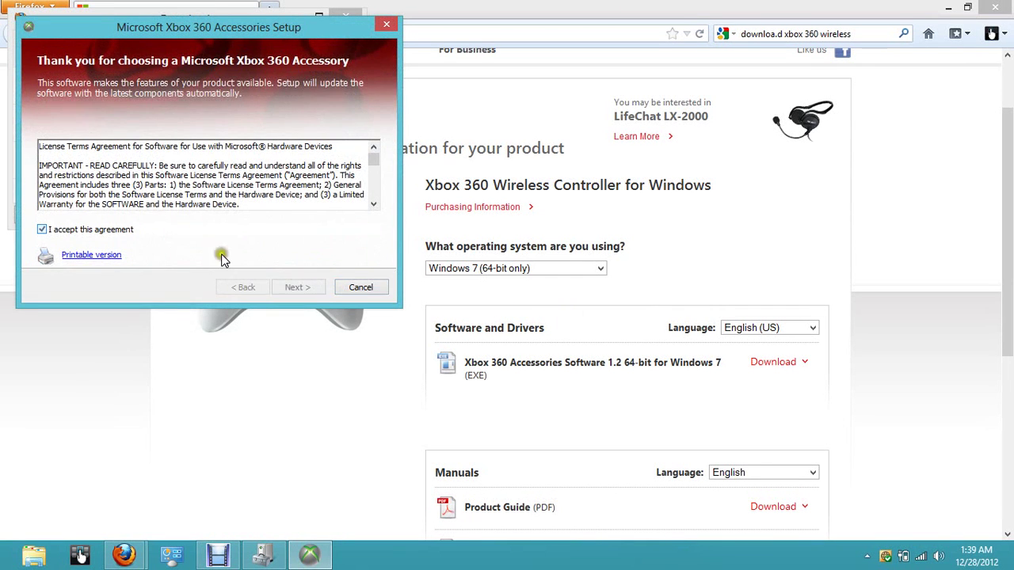
Step: Accept the license and install the Xbox 360 Accessories Software through to Finish
left_click(295, 289)
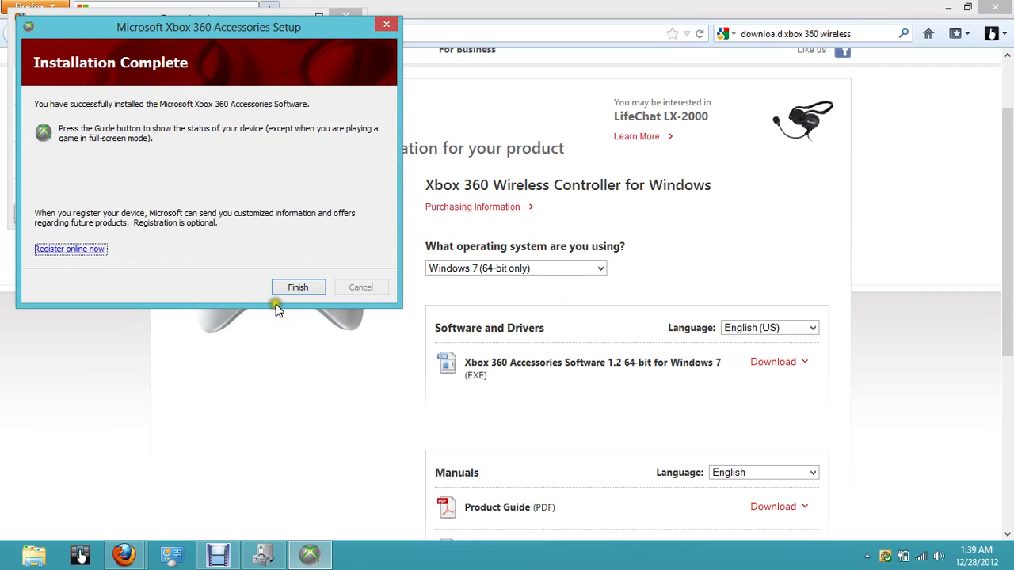
left_click(293, 289)
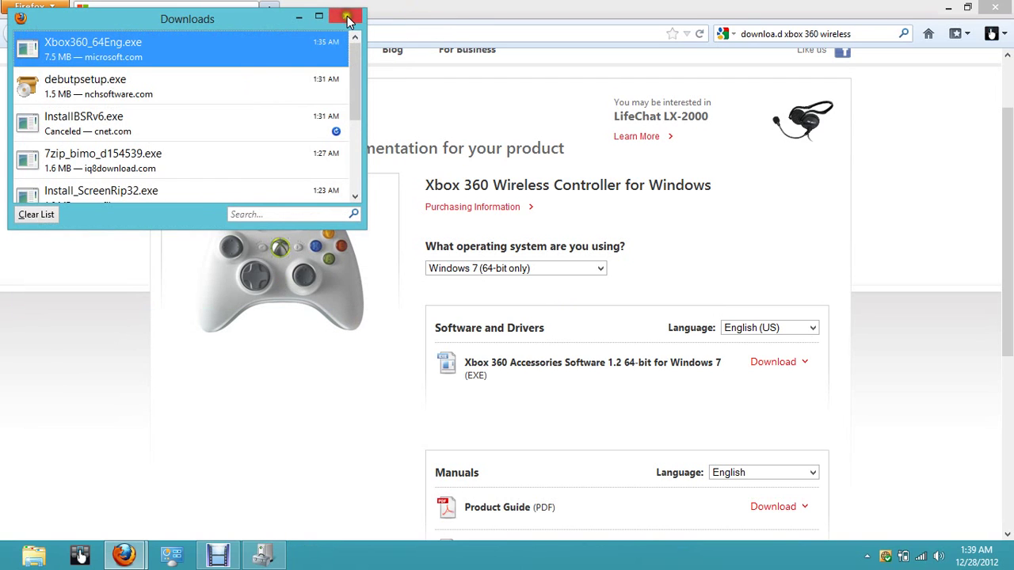
Step: Close Firefox Downloads and open Device Manager by searching 'device manager' in the Start screen settings
left_click(350, 19)
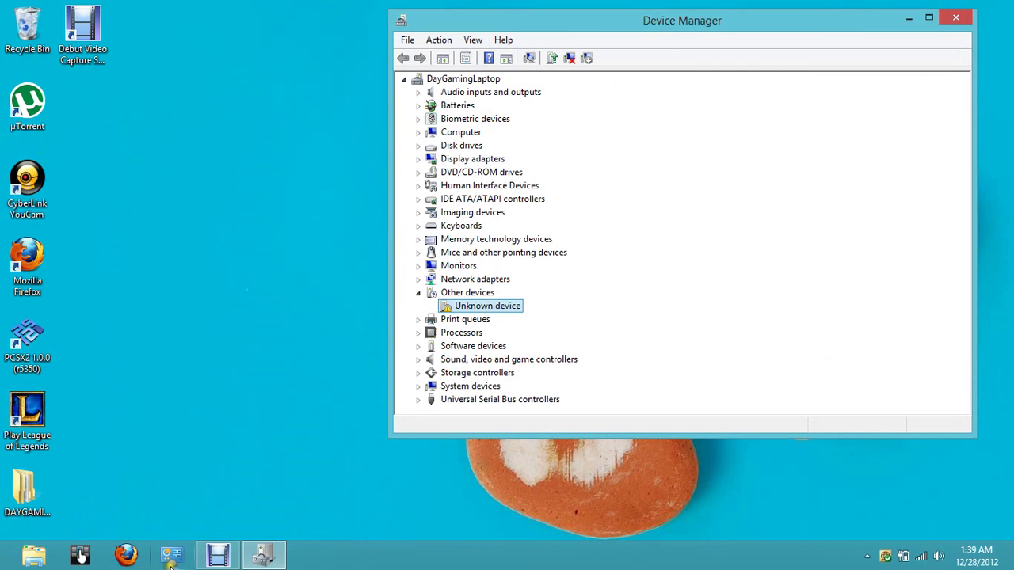
key("super")
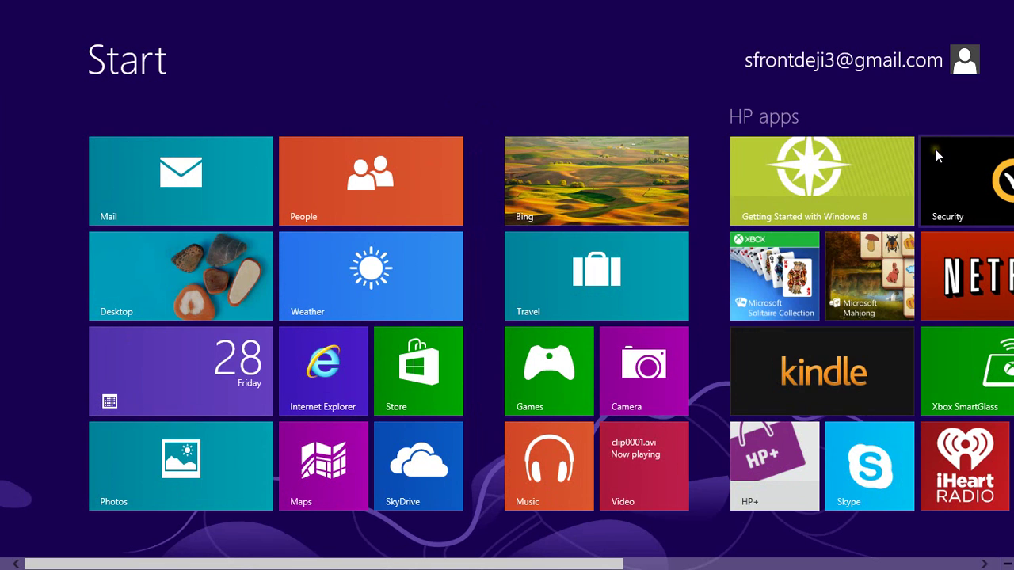
type("de")
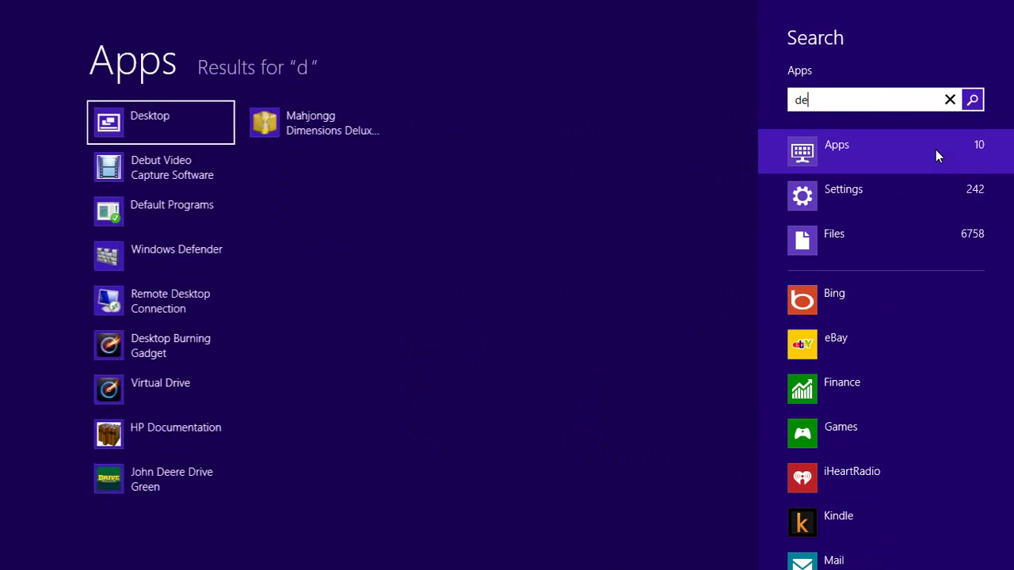
type("vice manager")
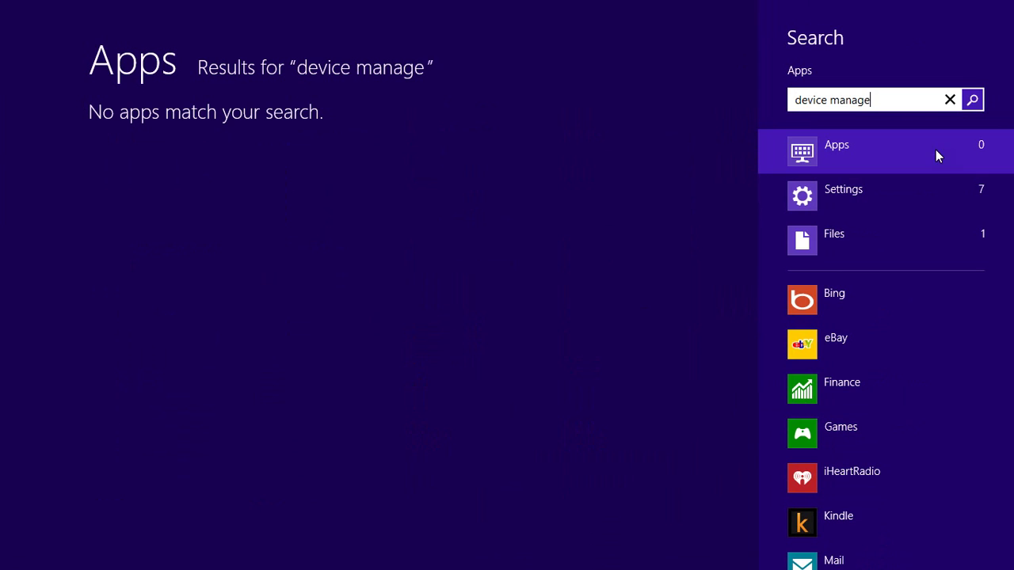
left_click(957, 200)
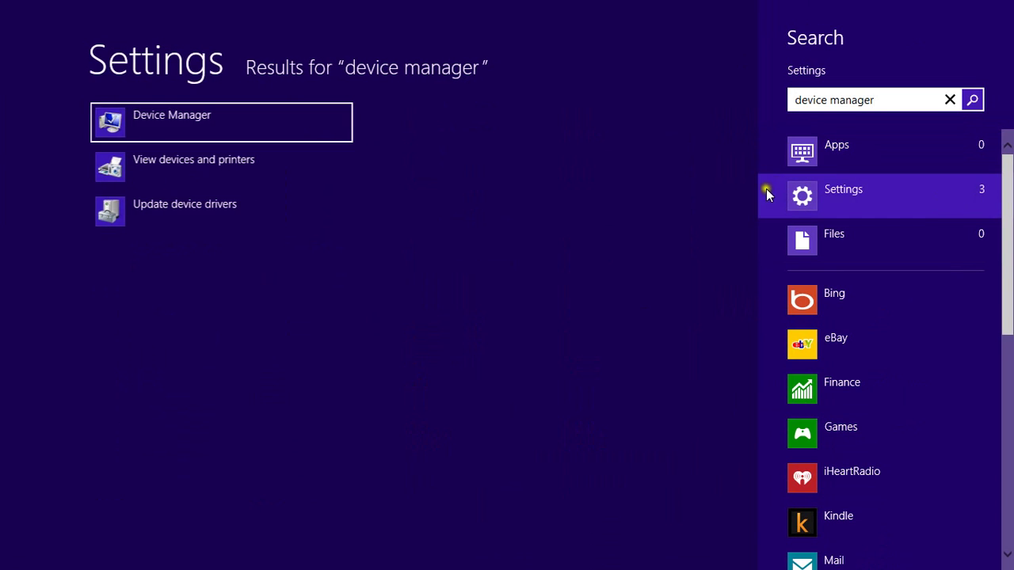
left_click(264, 129)
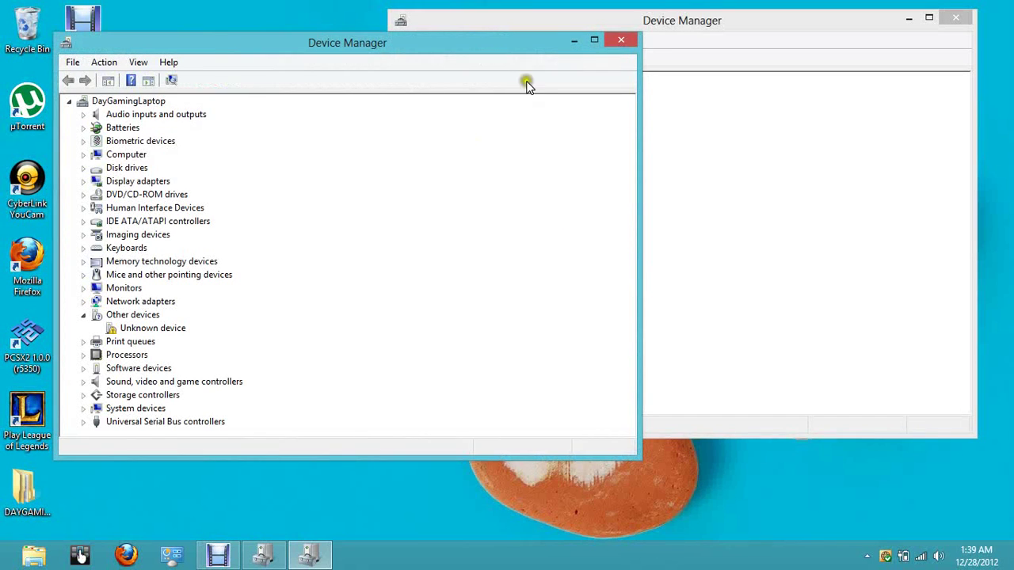
Step: Close the extra Device Manager and start Update Driver Software for the Unknown device
left_click(630, 41)
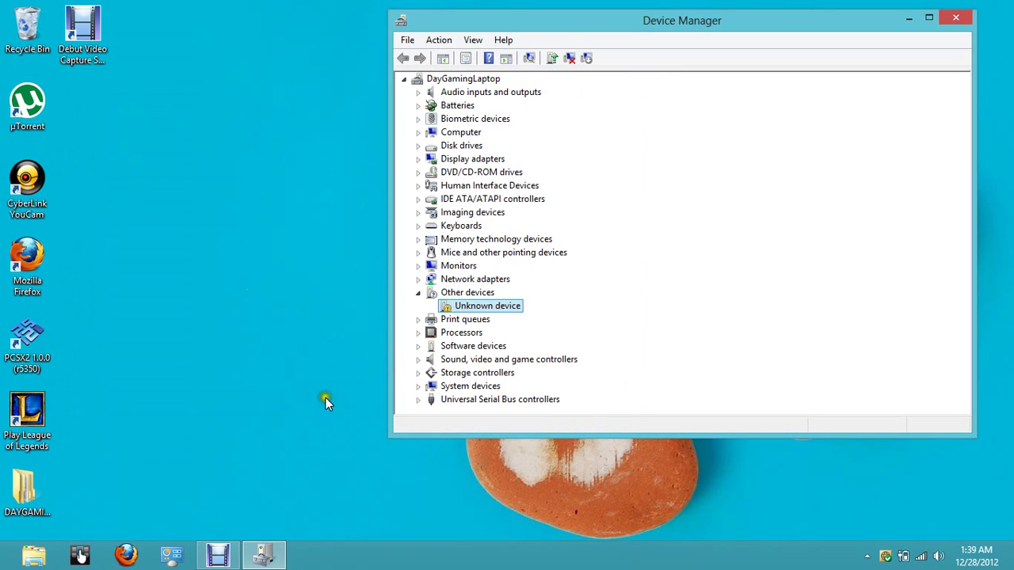
right_click(469, 309)
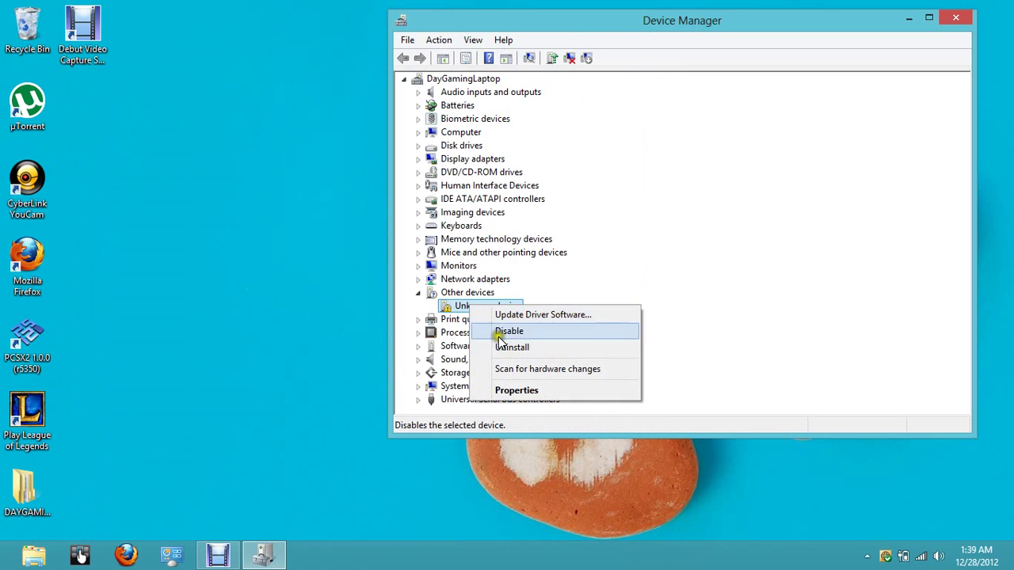
left_click(505, 319)
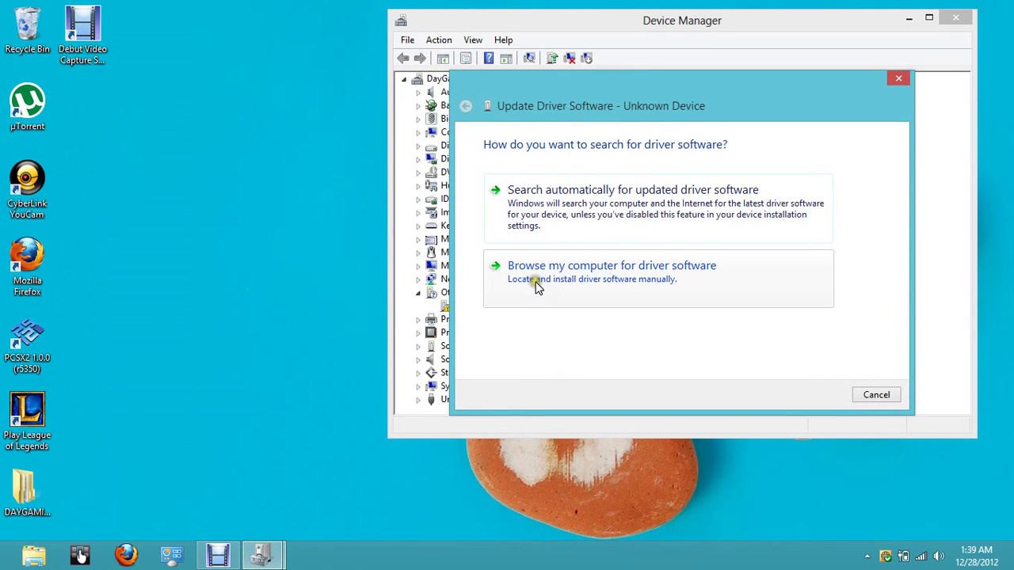
Step: Choose to pick the driver from a list, select Xbox 360 Peripherals, and view its driver models
left_click(536, 284)
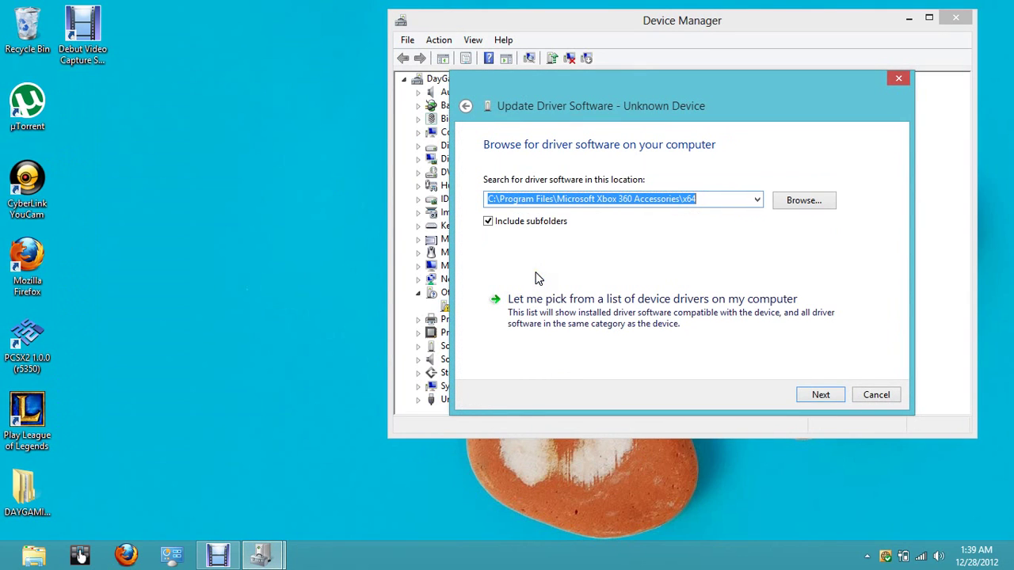
left_click(577, 310)
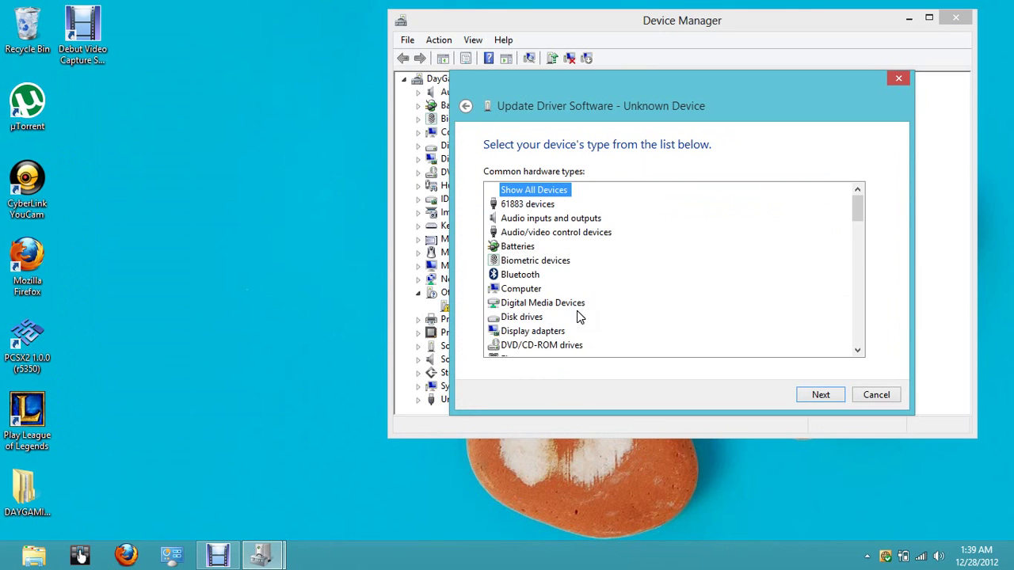
scroll(588, 313, "down", 6)
scroll(579, 317, "down", 1)
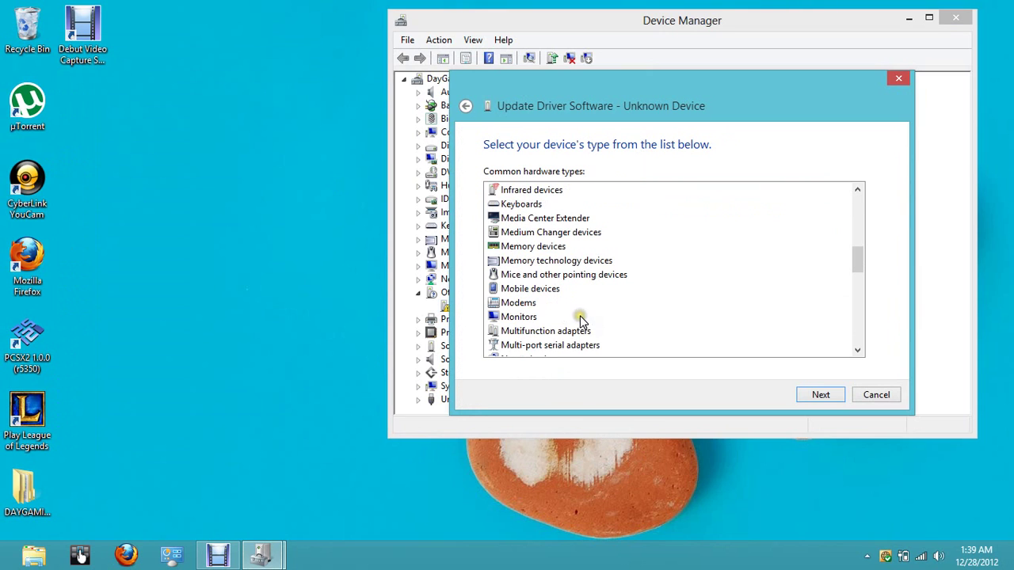
scroll(512, 343, "down", 10)
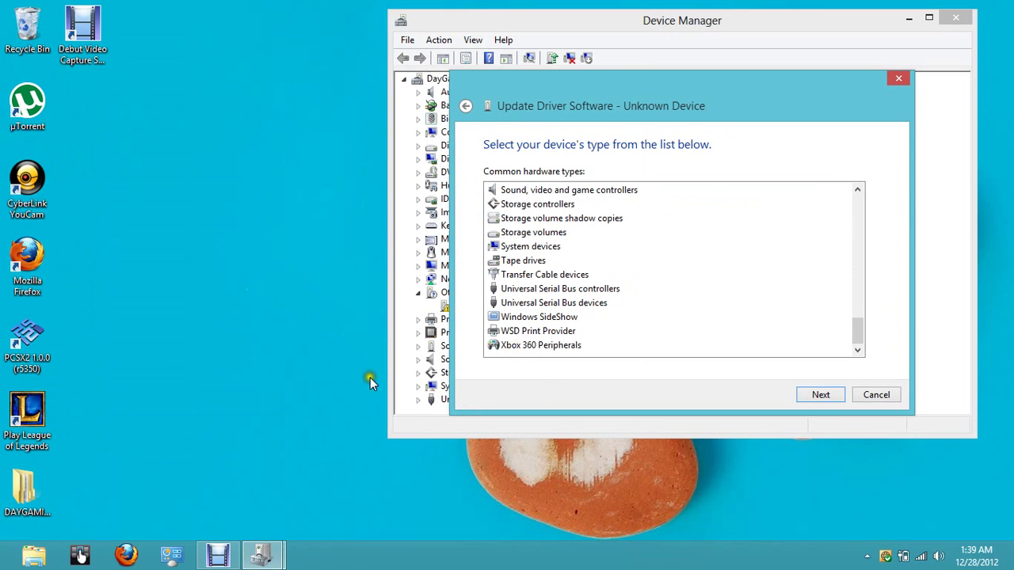
left_click(565, 345)
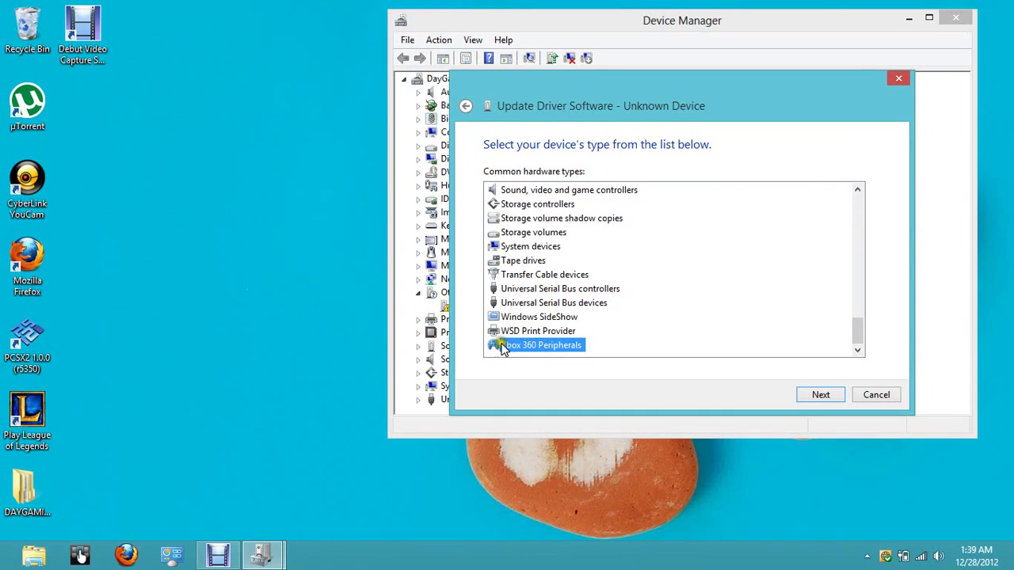
left_click(821, 396)
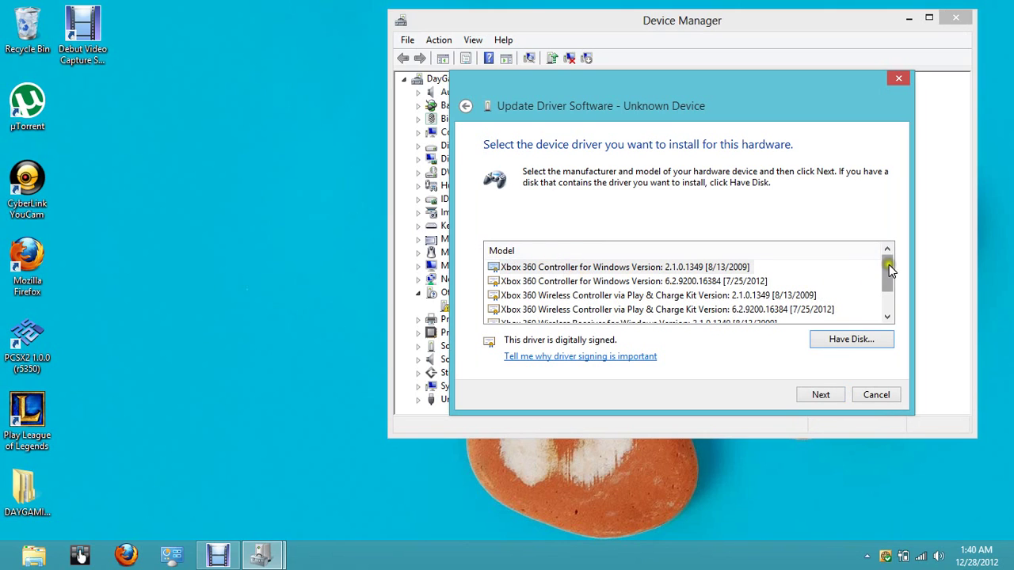
mouse_move(887, 264)
left_mouse_down()
mouse_move(891, 302)
mouse_move(878, 257)
left_mouse_up()
Step: Use Have Disk to browse for a driver, starting at Local Disk (C:)
left_click(852, 340)
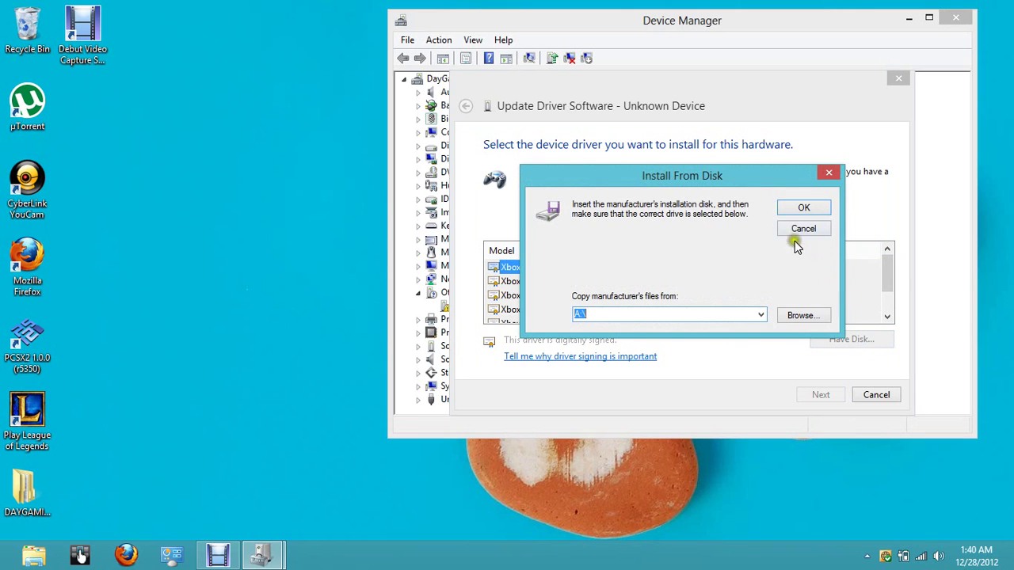
left_click(805, 316)
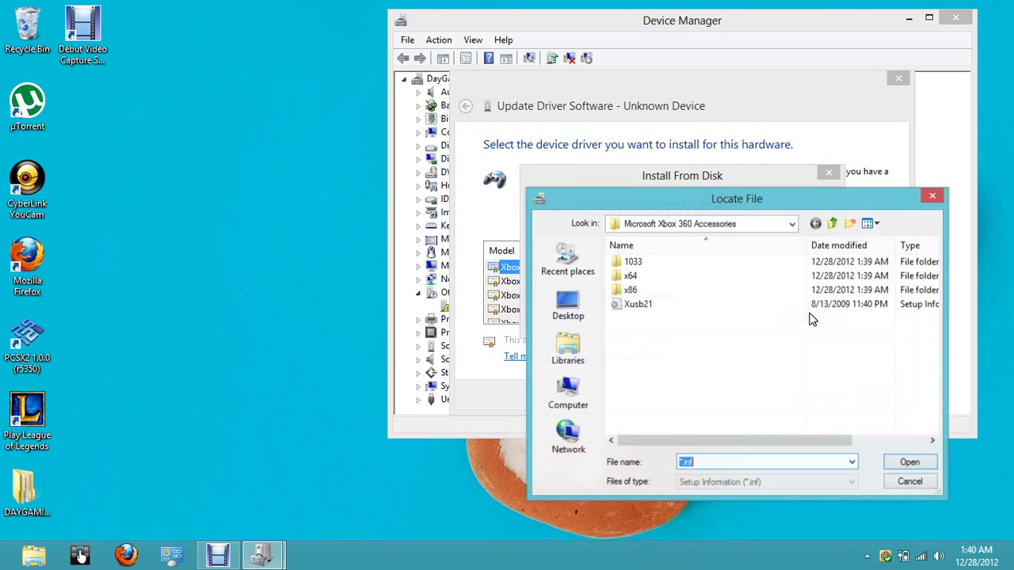
left_click(791, 224)
left_click(664, 323)
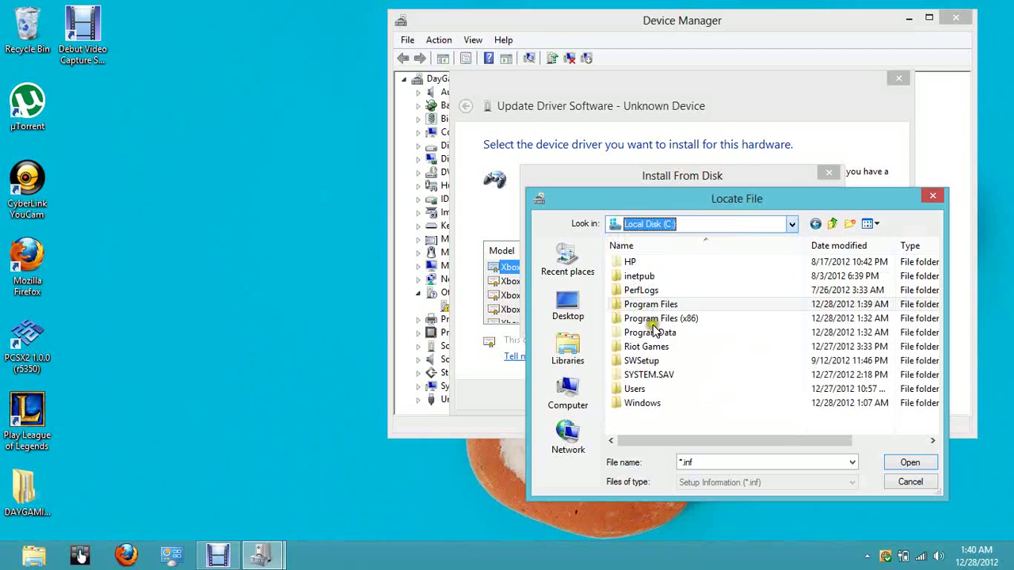
Step: Load Xusb21.inf from Program Files\Microsoft Xbox 360 Accessories\x64 and review the listed Xbox 360 models
double_click(674, 305)
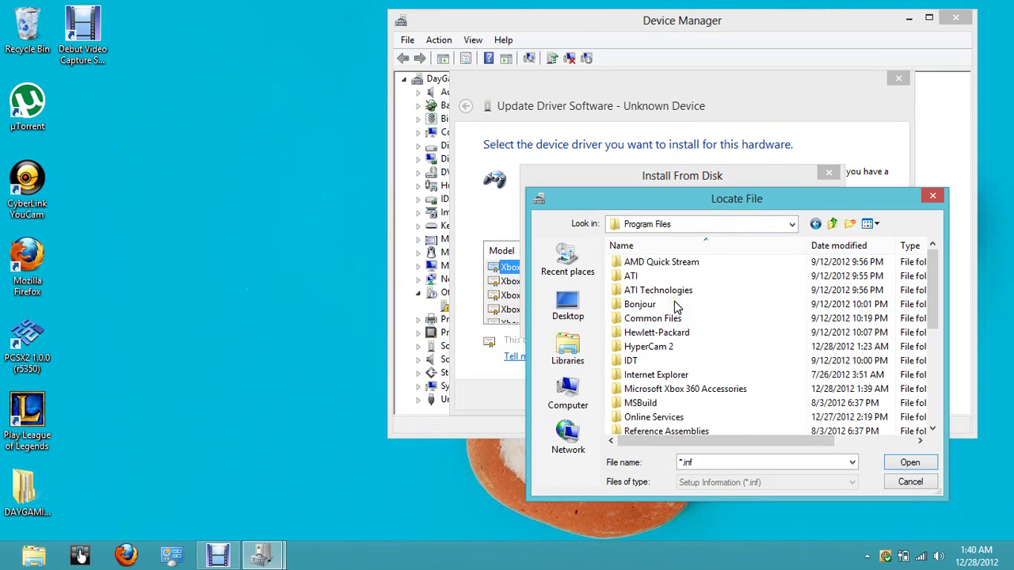
scroll(674, 378, "down", 1)
double_click(636, 353)
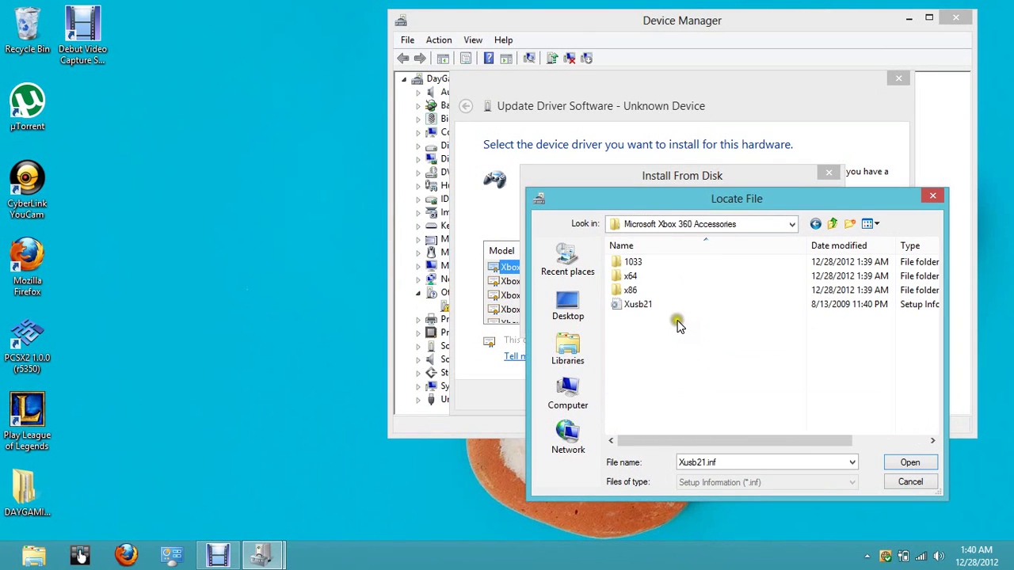
left_click(634, 277)
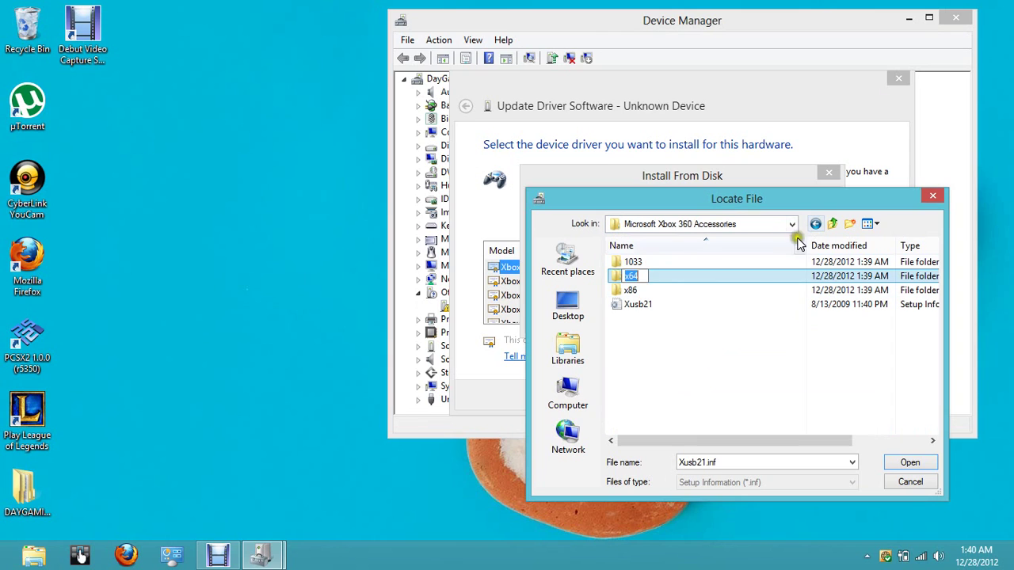
double_click(745, 304)
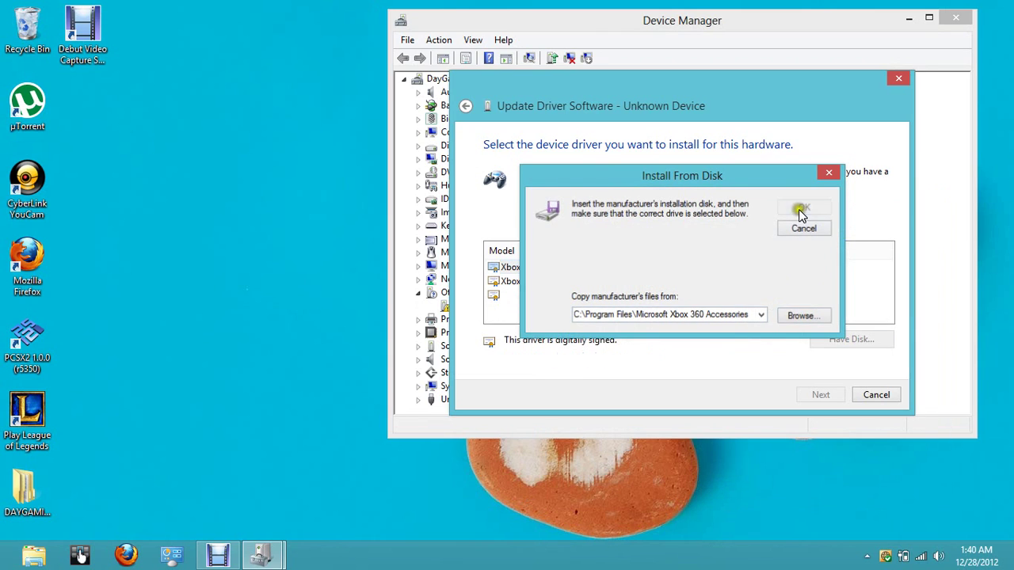
left_click(804, 207)
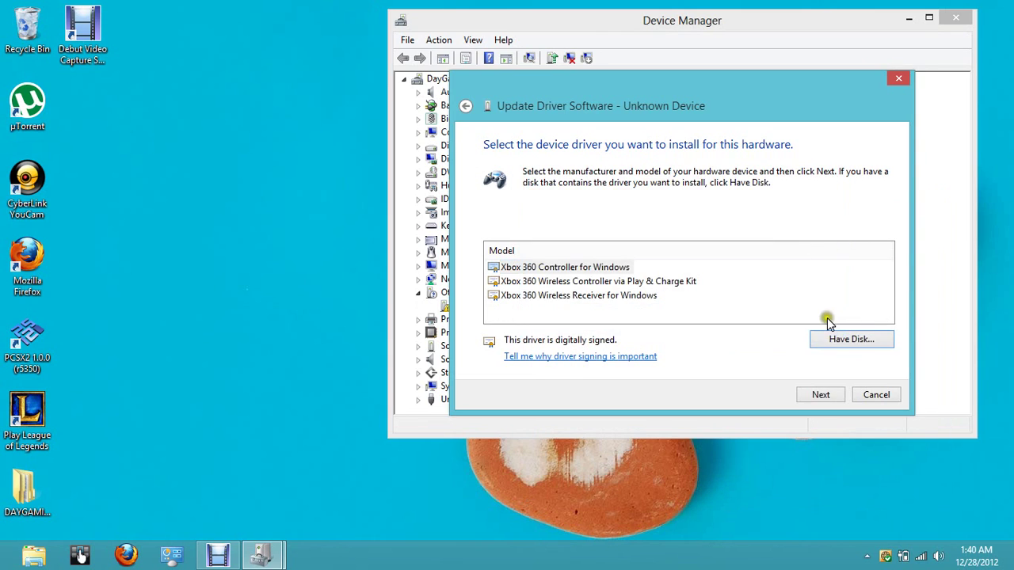
left_click(590, 267)
left_click(576, 295)
Step: Install the Xbox 360 Wireless Receiver for Windows driver, accepting the compatibility warning and closing the success message
left_click(583, 272)
left_click(585, 294)
left_click(585, 284)
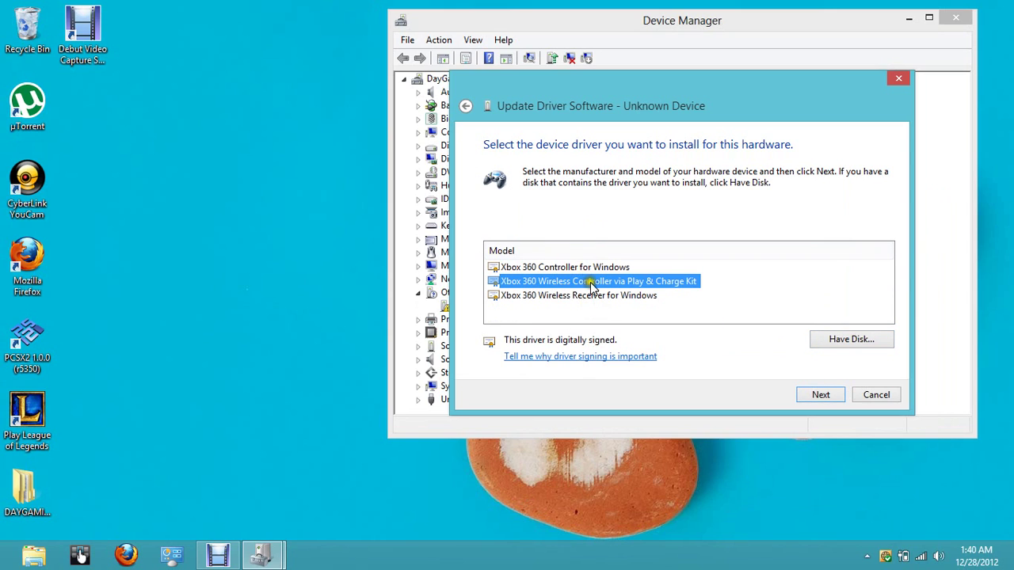
left_click(590, 268)
left_click(603, 297)
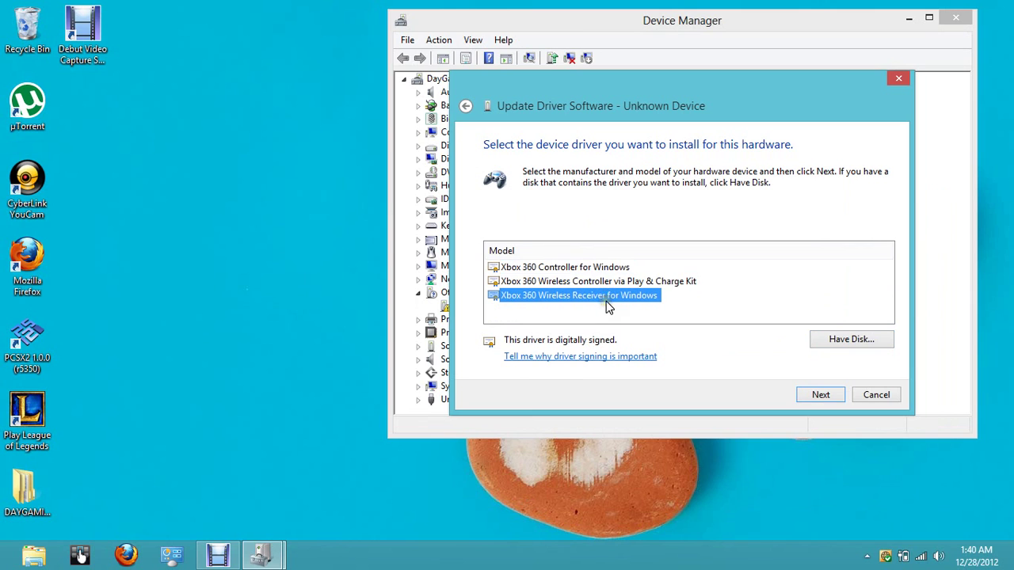
double_click(608, 298)
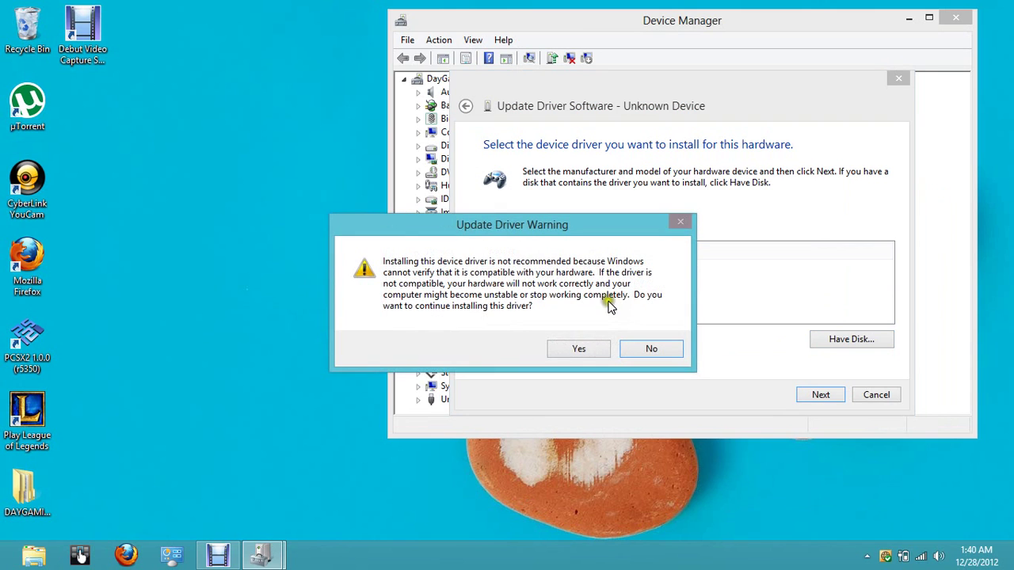
left_click(579, 351)
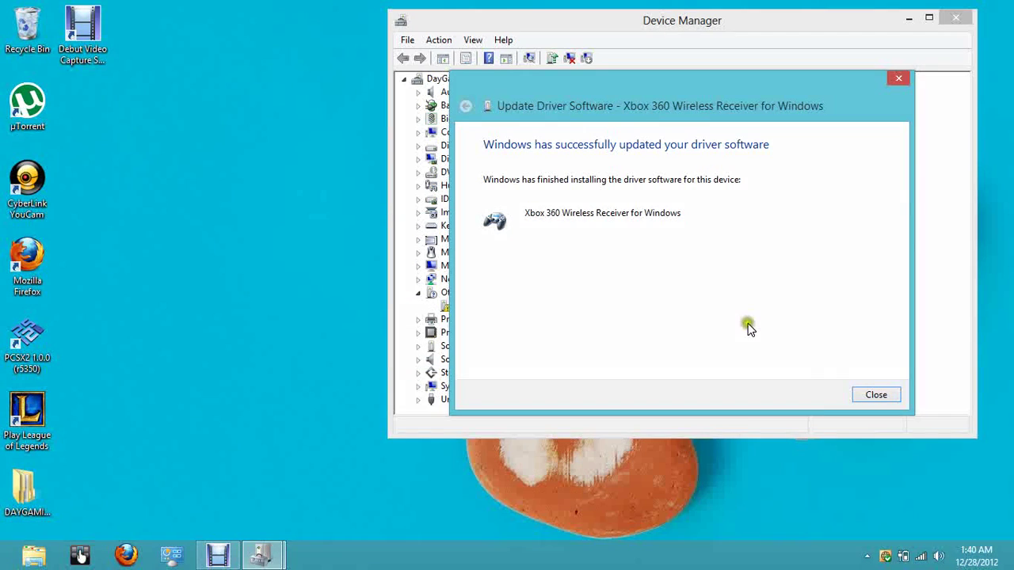
left_click(876, 395)
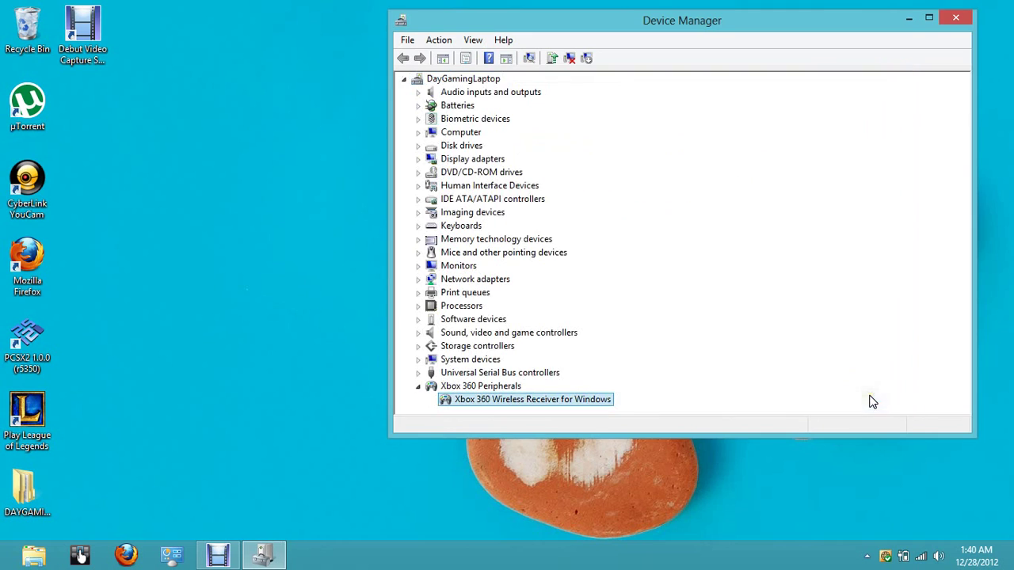
Step: Start a manual driver update for the Xbox receiver, picking from drivers on this computer
right_click(476, 404)
left_click(499, 409)
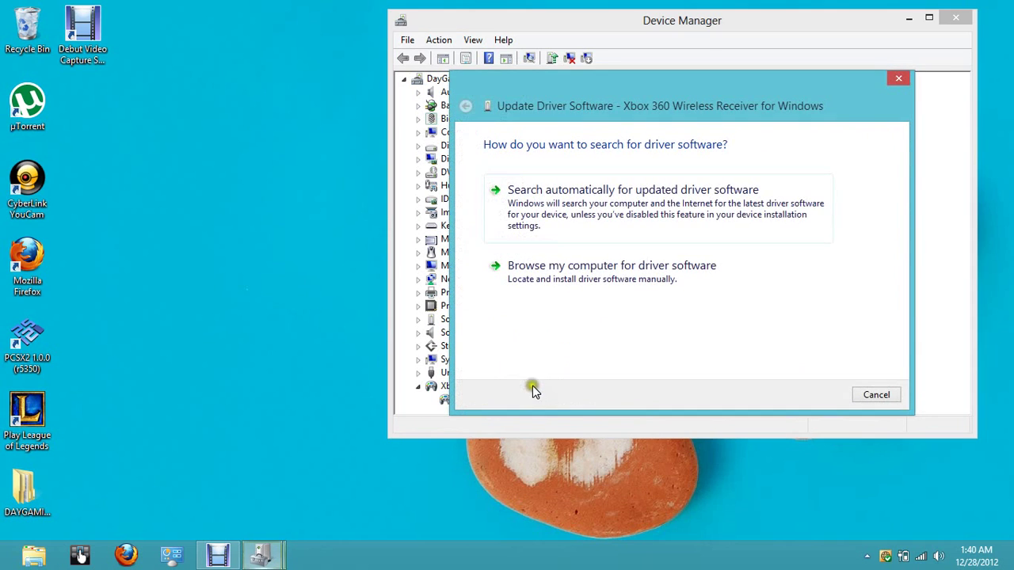
left_click(589, 270)
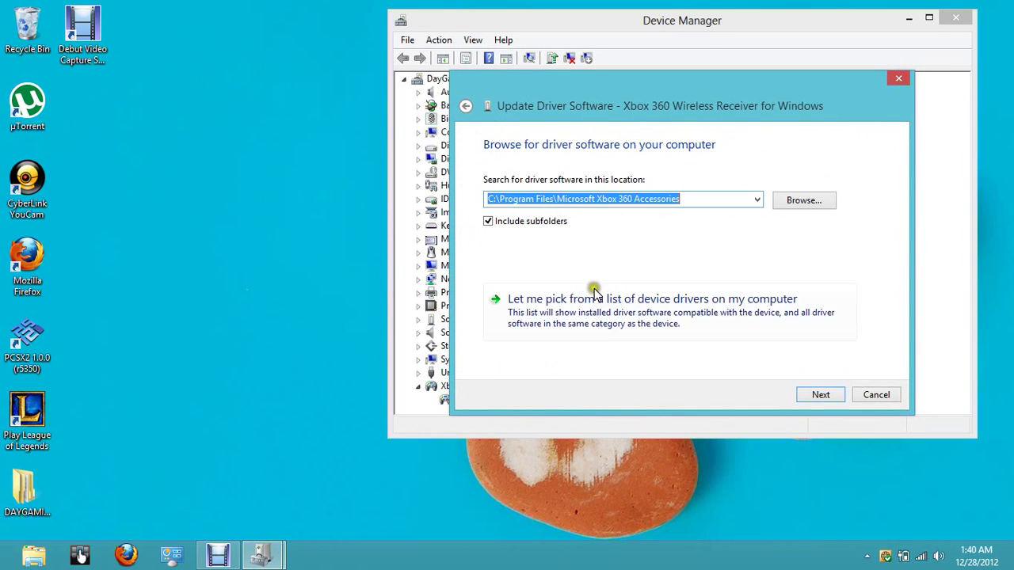
left_click(779, 317)
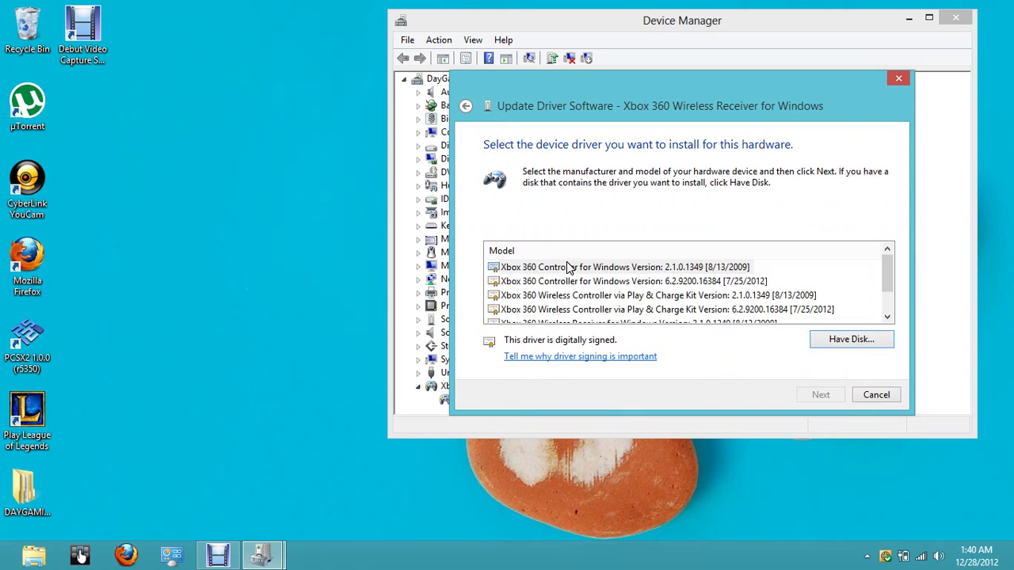
Step: Compare the listed drivers and select Xbox 360 Wireless Receiver version 6.2.9200.16384
left_click(567, 267)
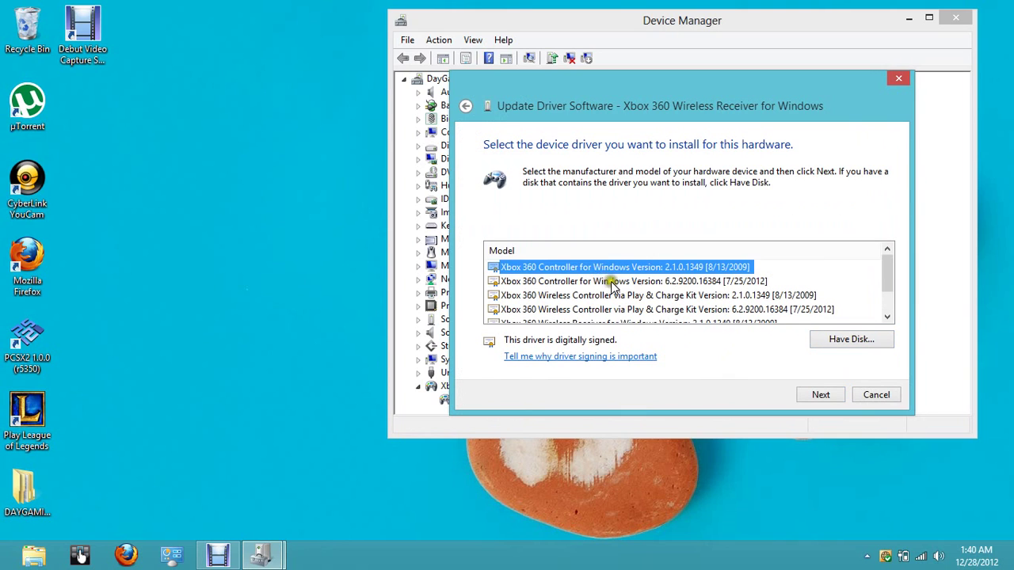
left_click(614, 282)
scroll(652, 295, "down", 1)
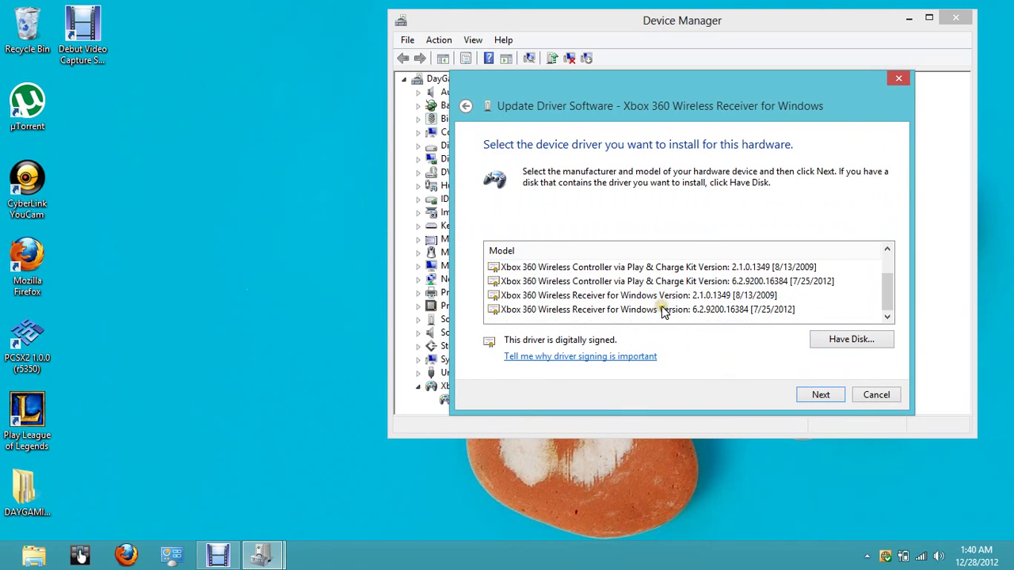
left_click(664, 310)
scroll(651, 309, "up", 1)
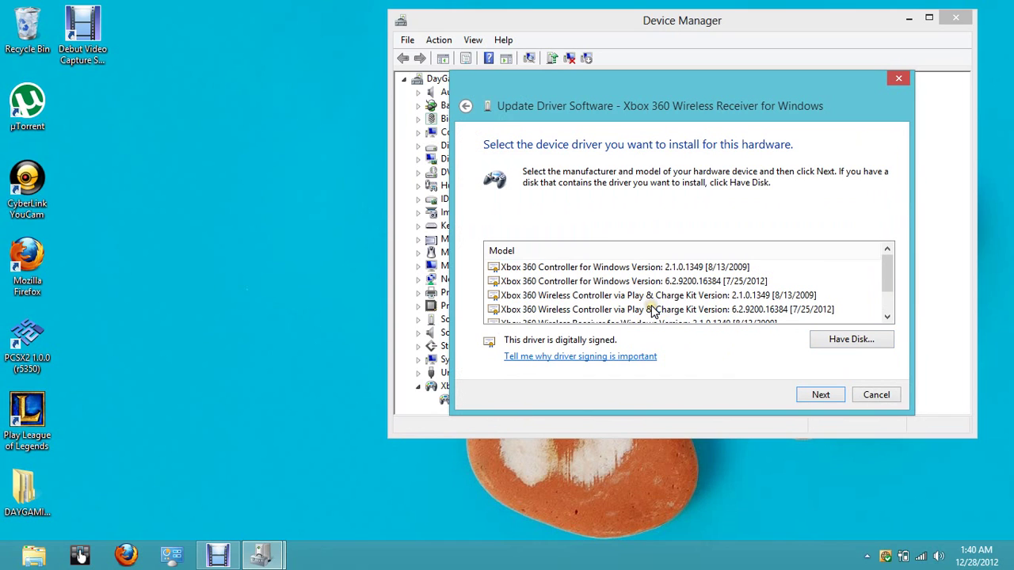
left_click(657, 281)
scroll(663, 309, "down", 1)
scroll(666, 308, "up", 1)
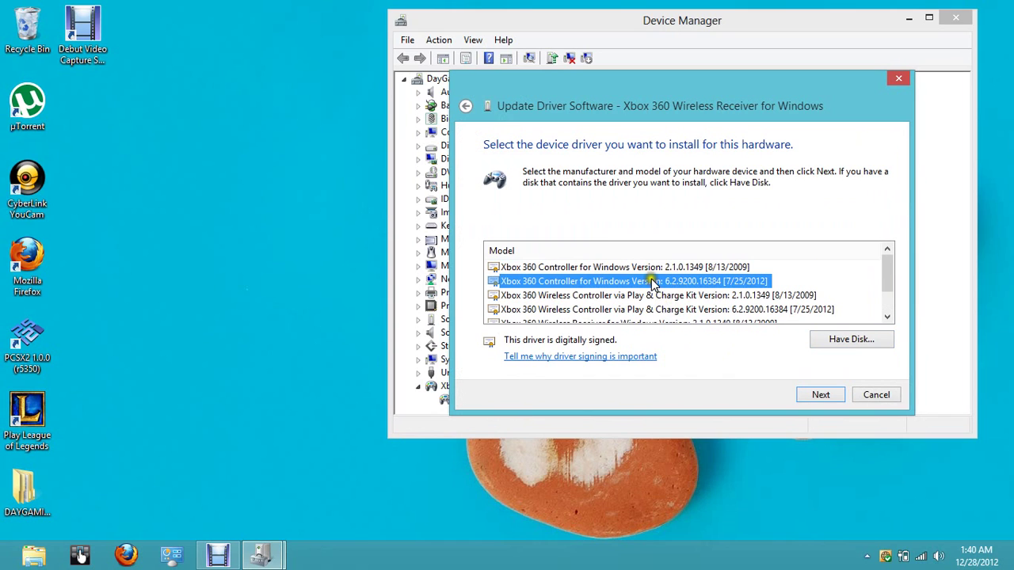
scroll(651, 291, "down", 1)
left_click(654, 310)
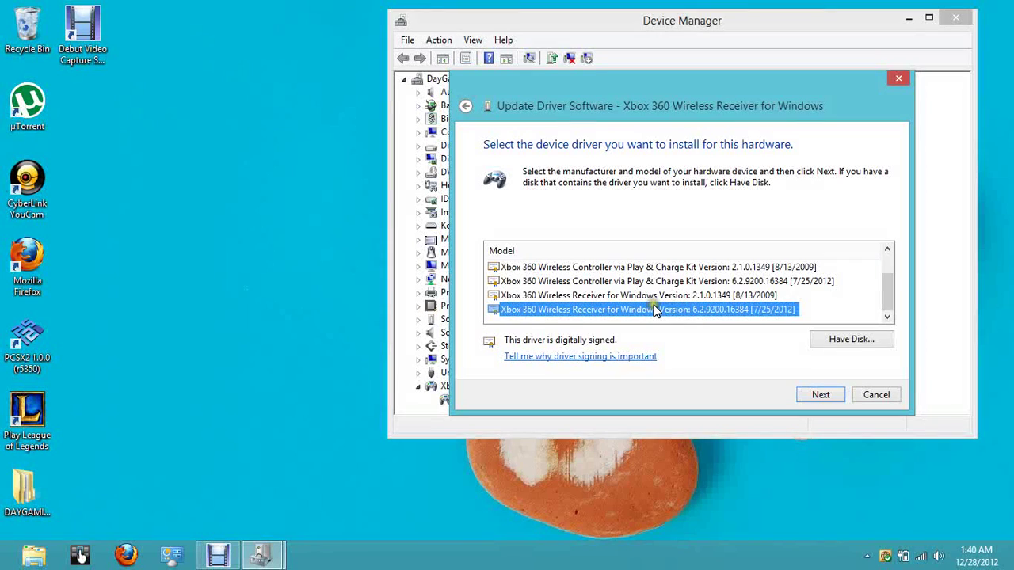
Step: Install the 6.2.9200.16384 Wireless Receiver driver, accept the warning, and close the success message
double_click(659, 309)
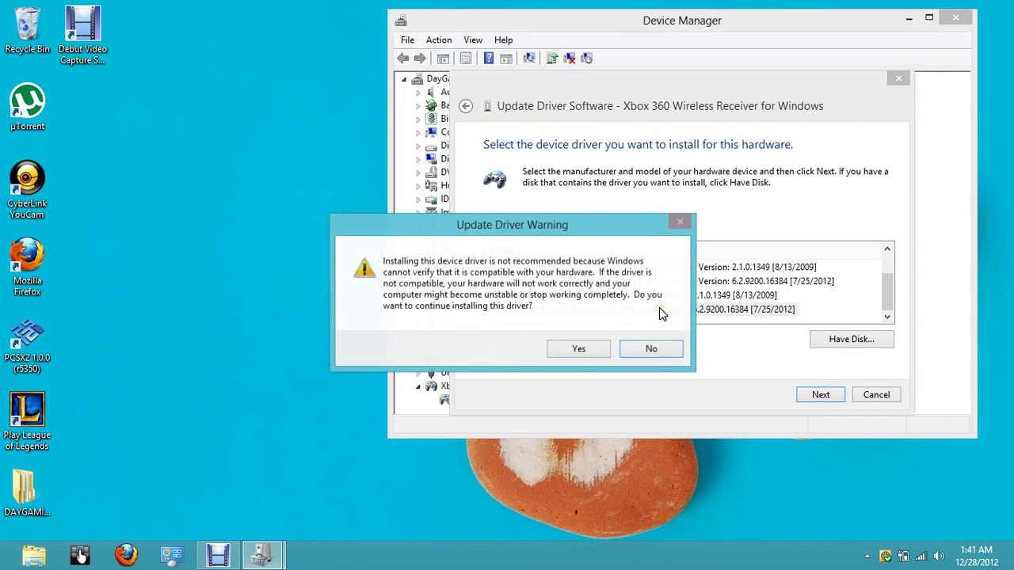
left_click(579, 345)
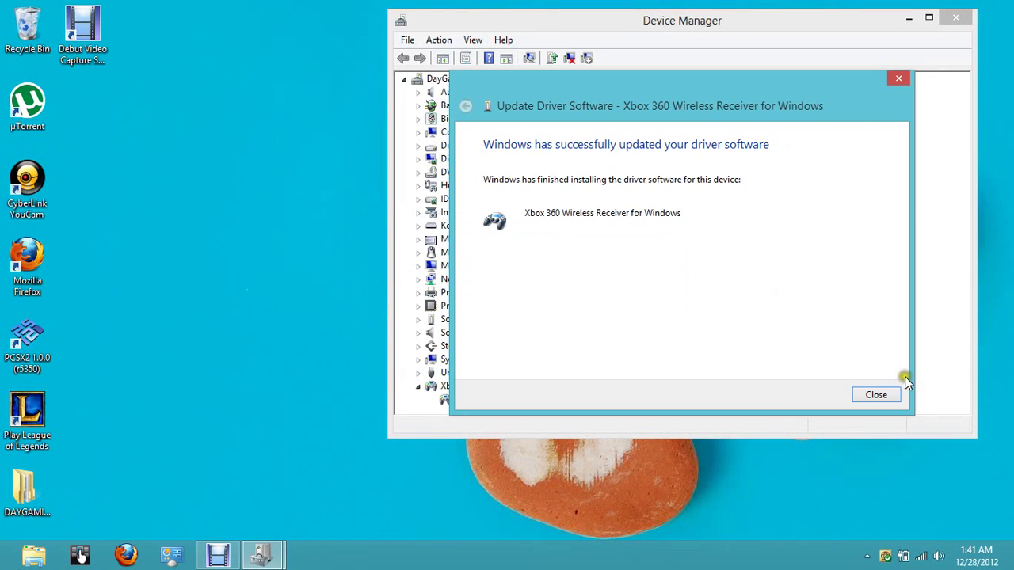
left_click(881, 393)
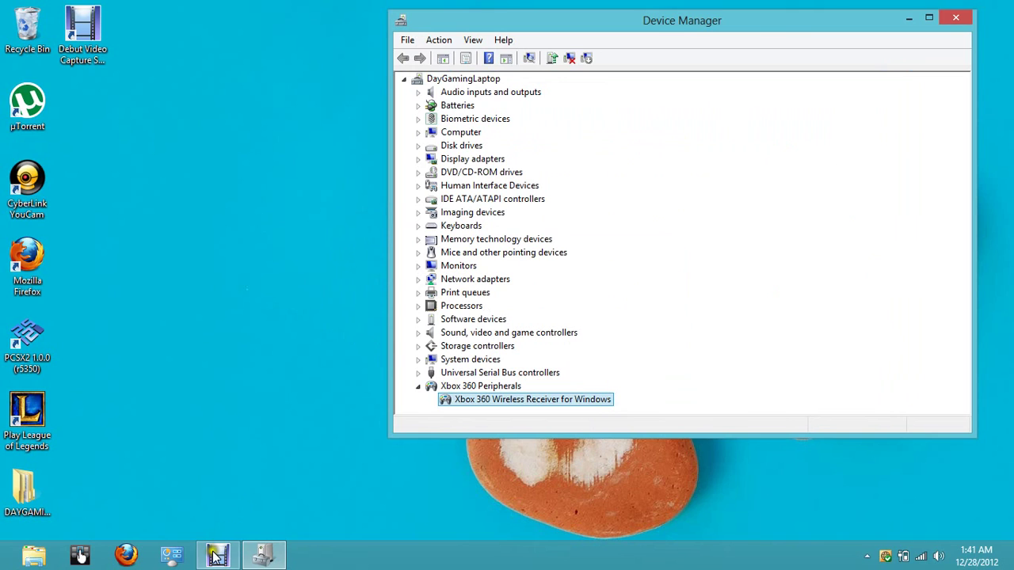
Step: Launch PCSX2 from its desktop shortcut
left_click(133, 360)
left_click(49, 346)
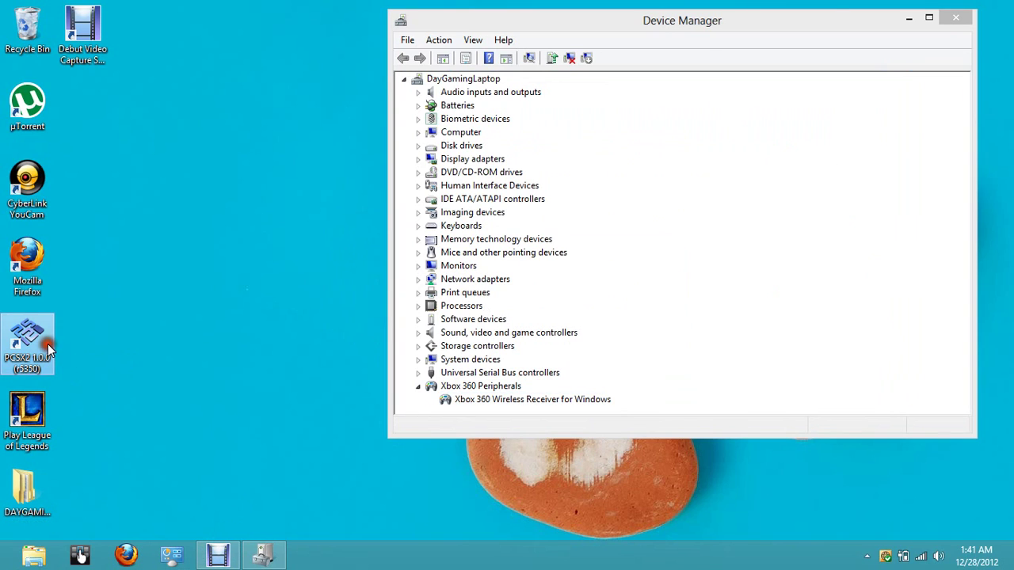
double_click(47, 344)
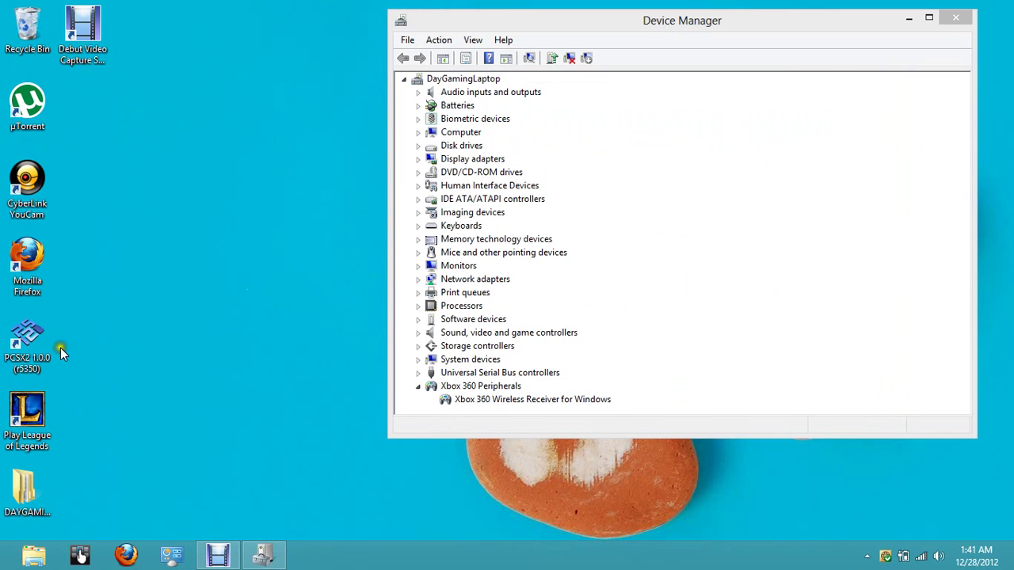
Step: Open the LilyPad controller plugin settings on the Pad 1 page
left_click(552, 125)
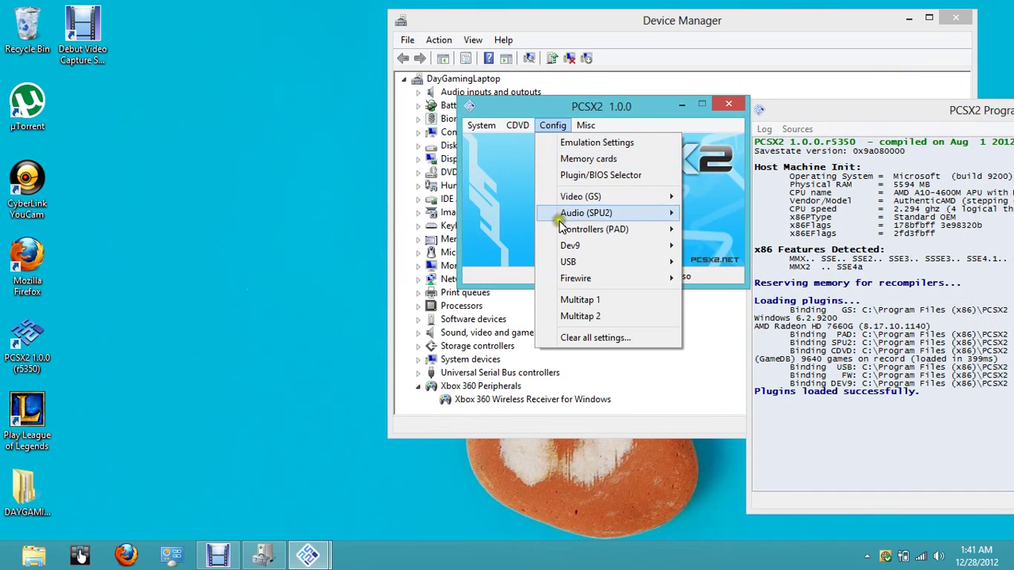
mouse_move(562, 229)
left_click(722, 250)
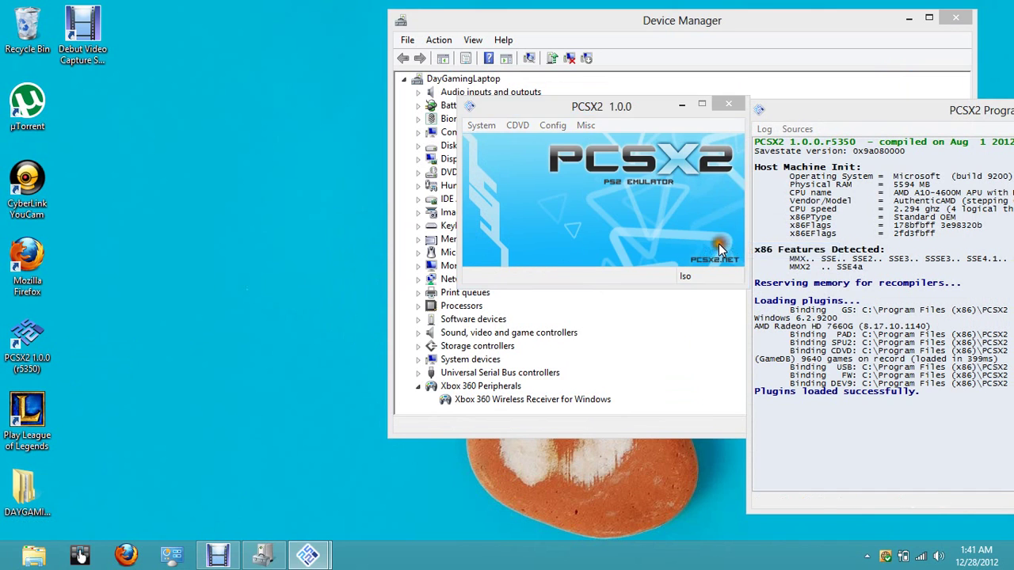
left_click(531, 105)
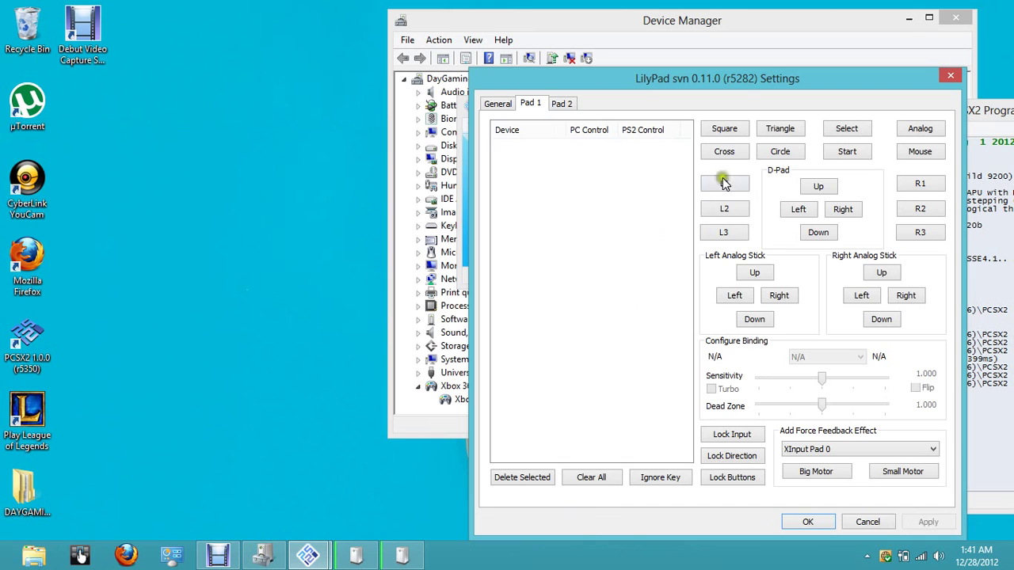
Step: Bind controller buttons to Square, Triangle, Cross (A) and Circle on Pad 1
left_click(715, 130)
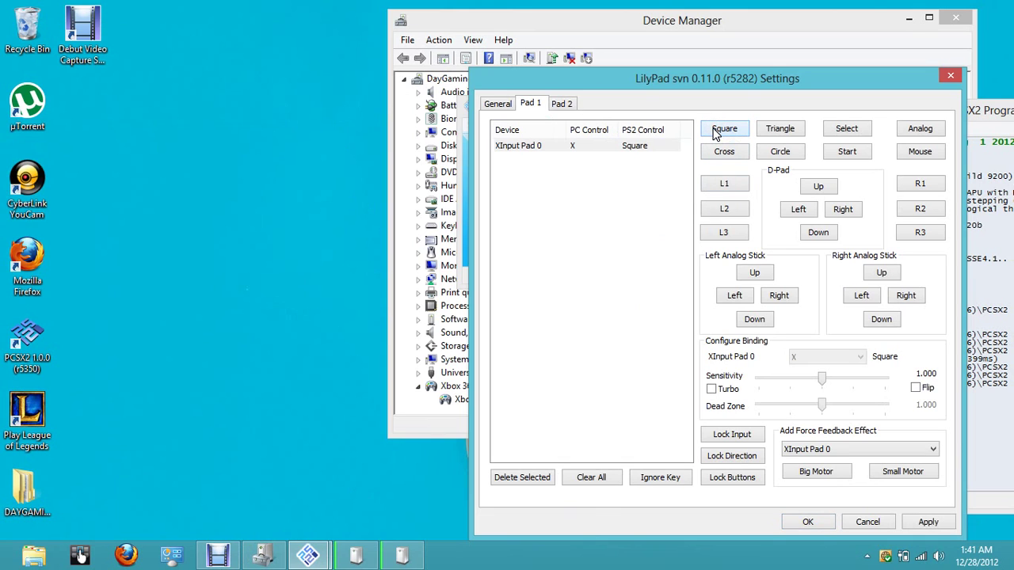
left_click(779, 130)
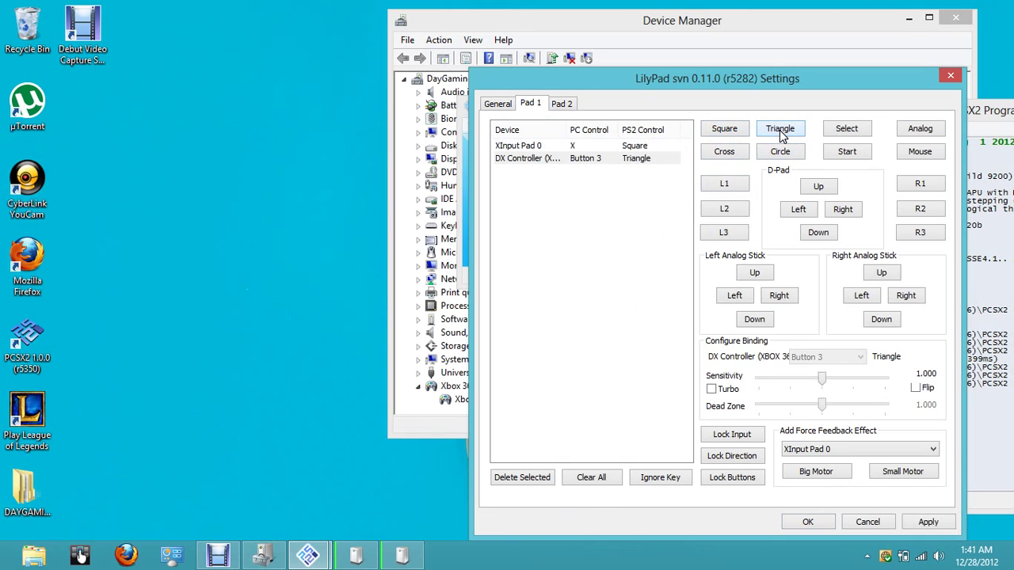
left_click(732, 150)
left_click(780, 153)
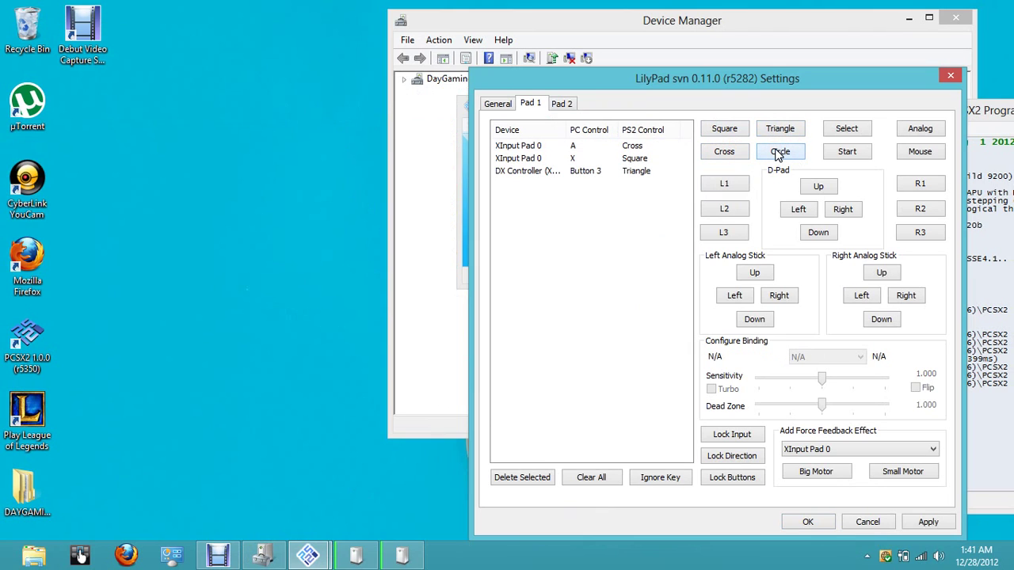
left_click(783, 153)
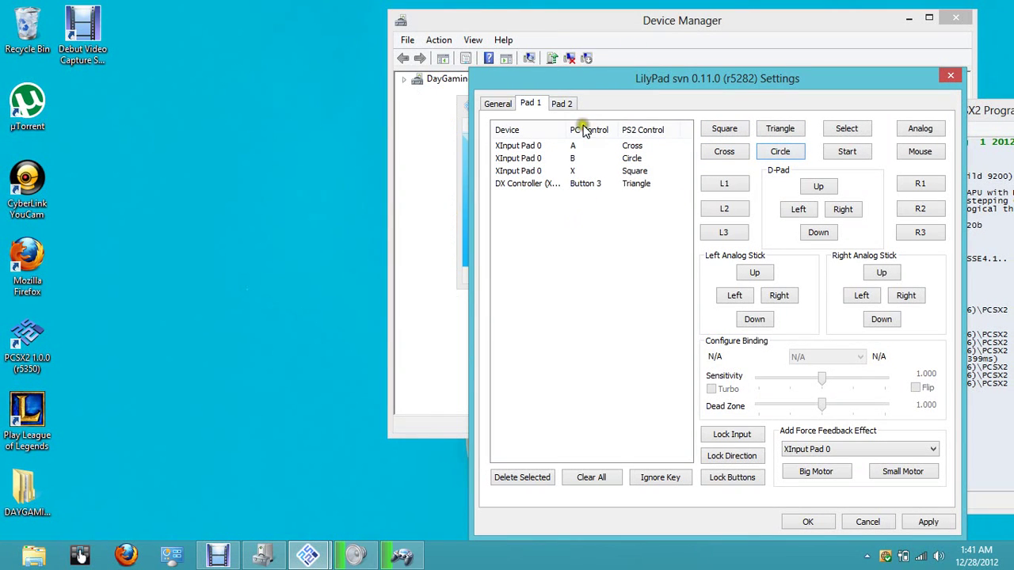
Step: Move Device Manager aside and delete the DX Controller Triangle binding
left_click(666, 39)
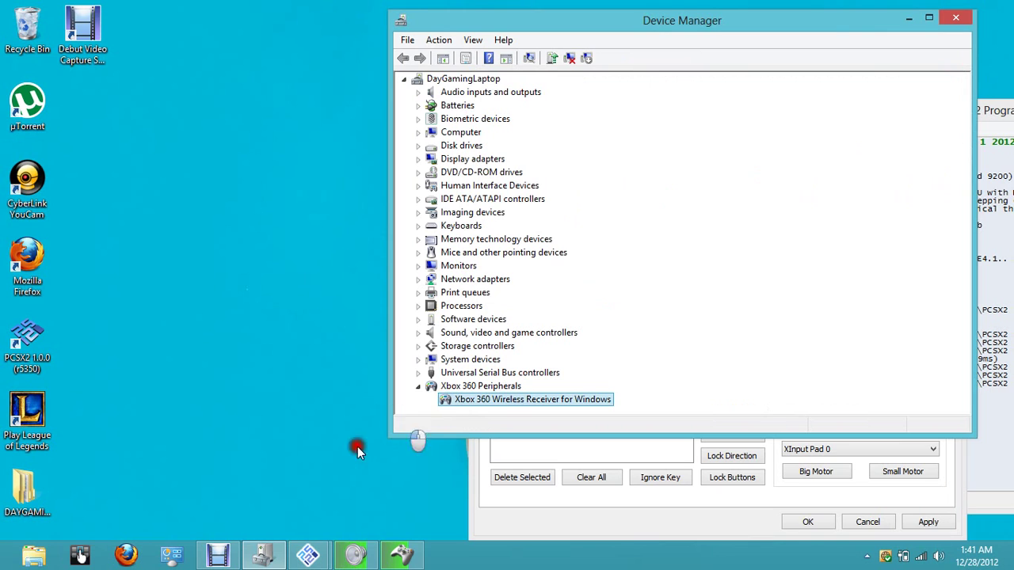
left_click(402, 556)
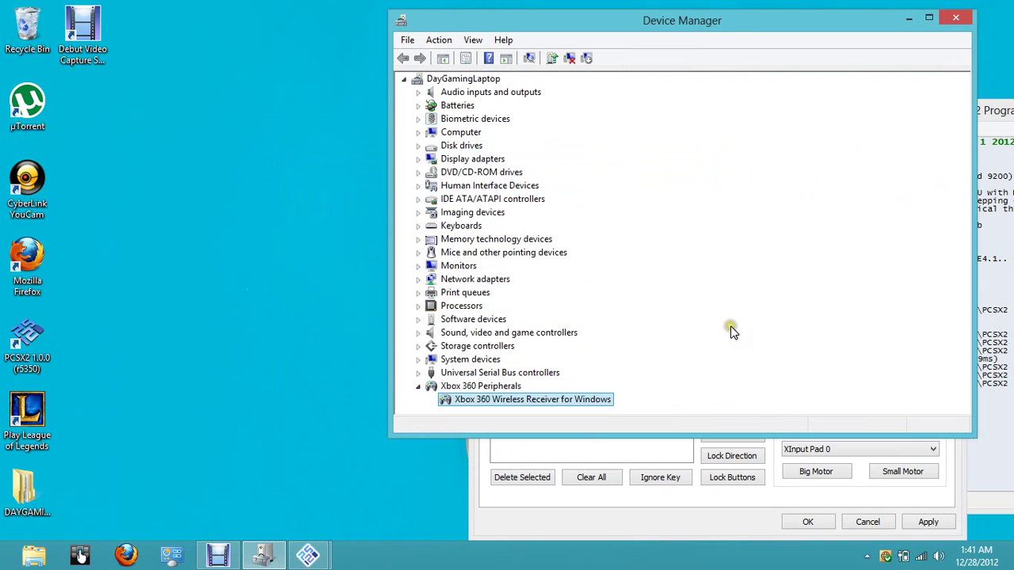
left_click_drag(740, 25, 378, 84)
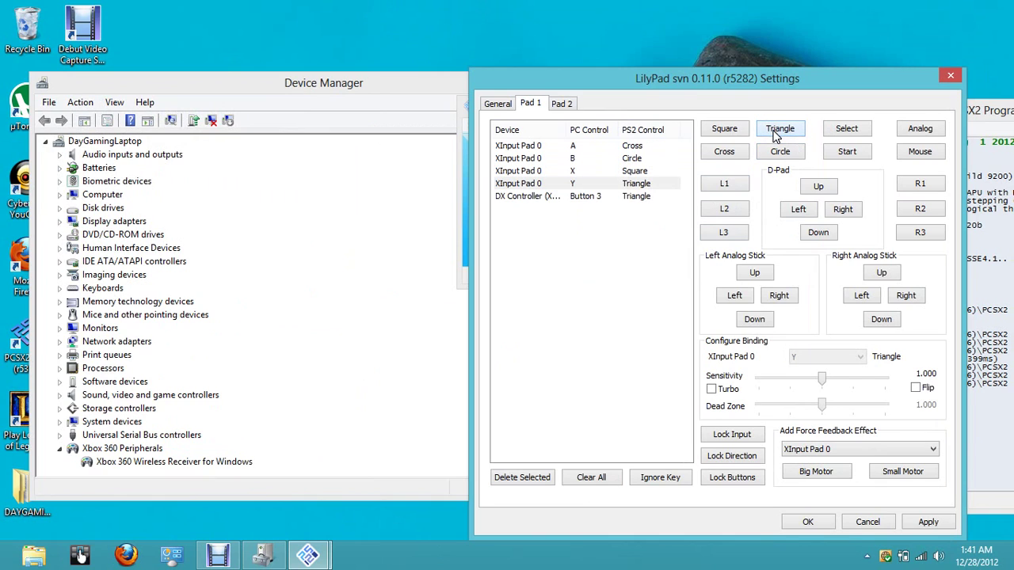
left_click(627, 198)
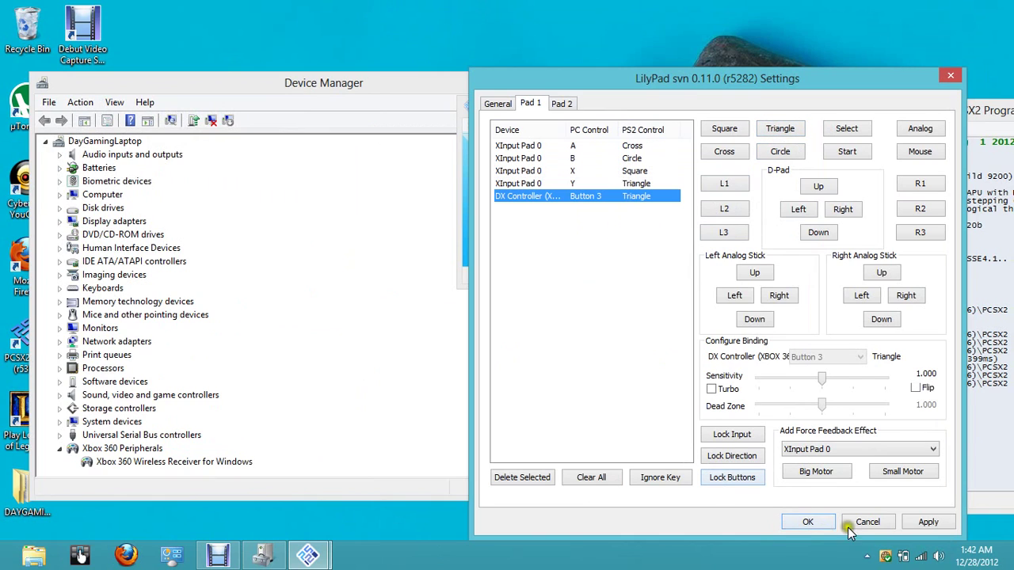
key("Delete")
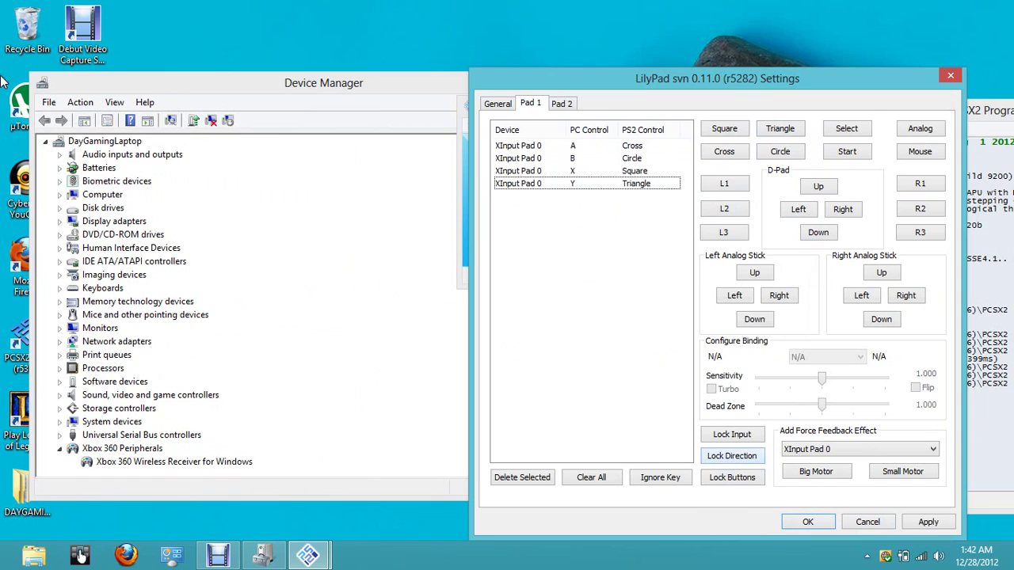
key("super")
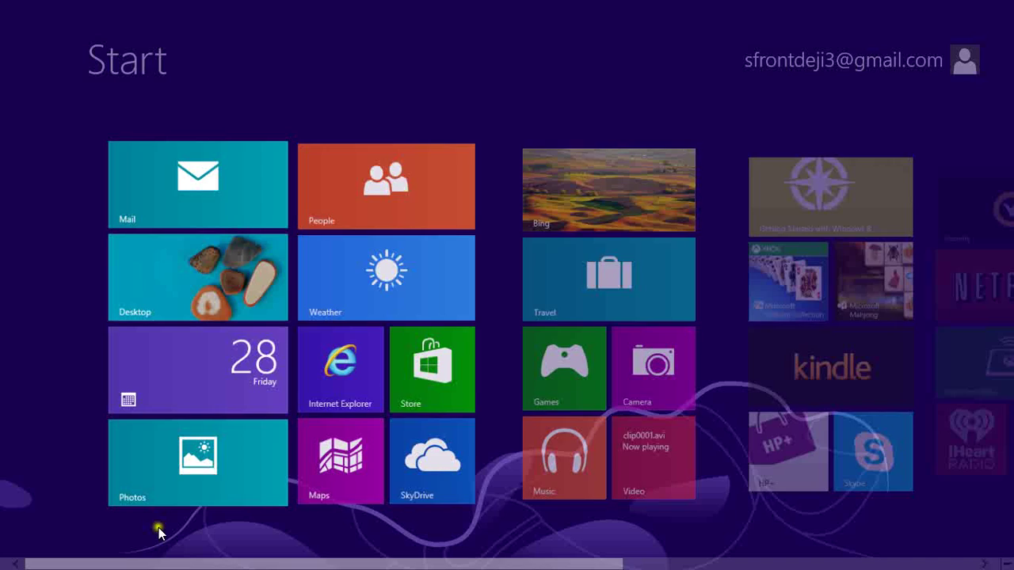
scroll(158, 468, "down", 5)
scroll(2, 383, "up", 5)
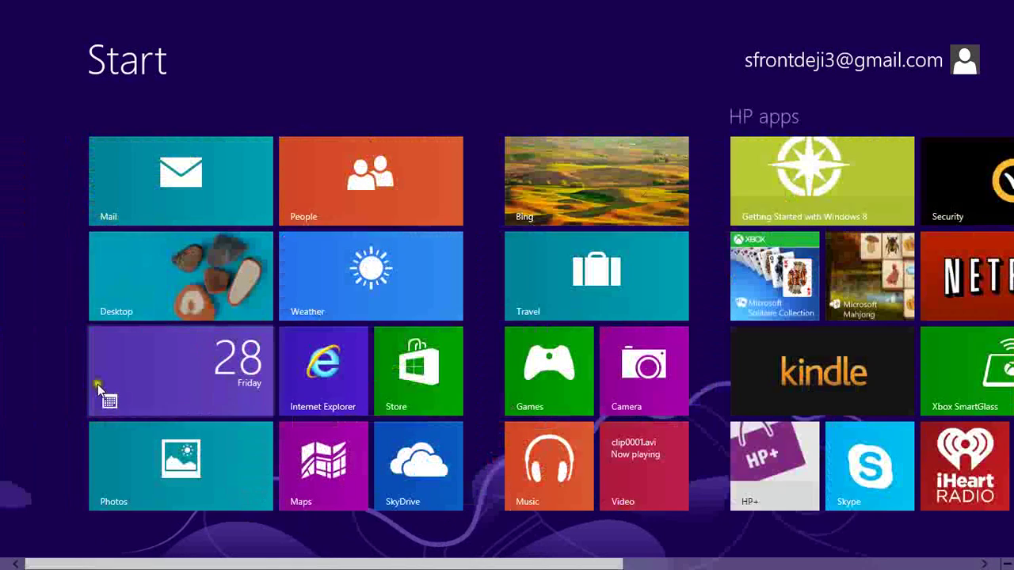
scroll(163, 396, "down", 5)
key("super")
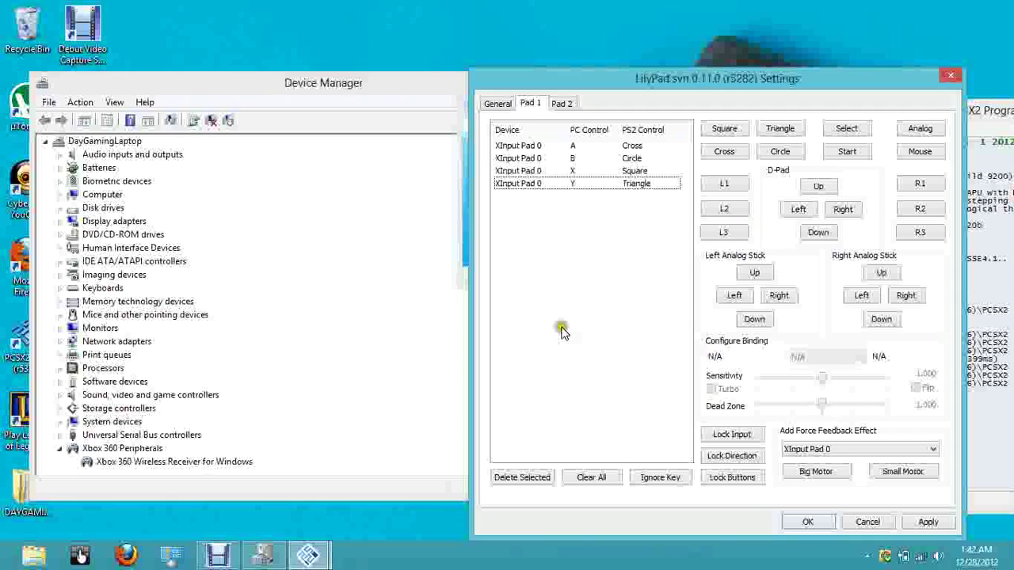
left_click(867, 557)
left_click(868, 557)
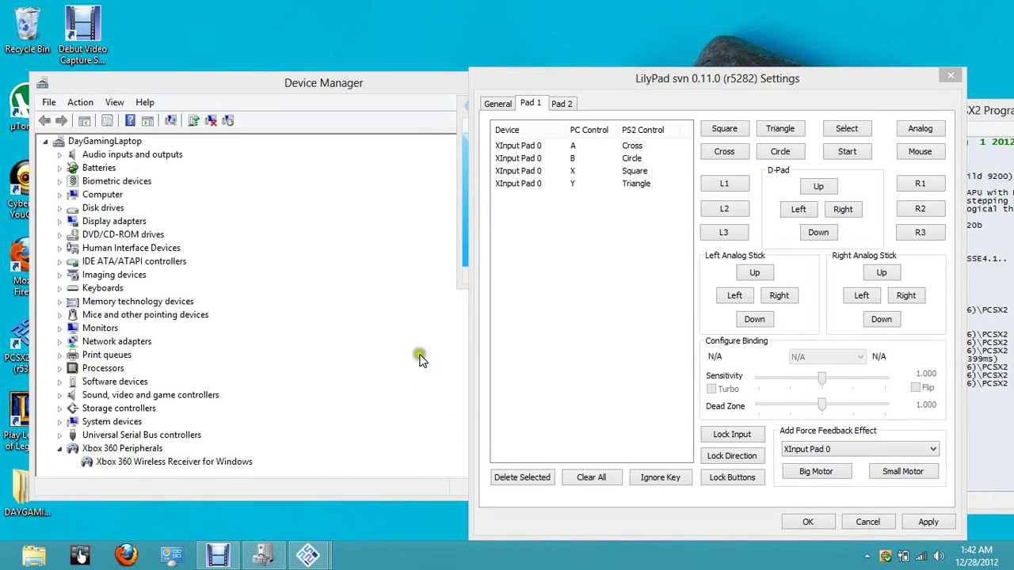
key("super")
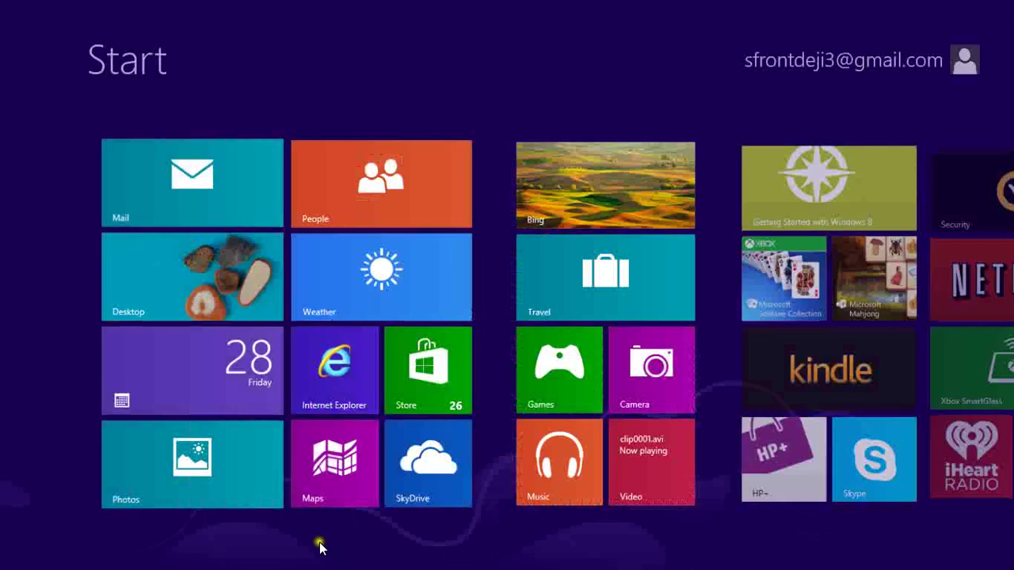
scroll(527, 458, "down", 3)
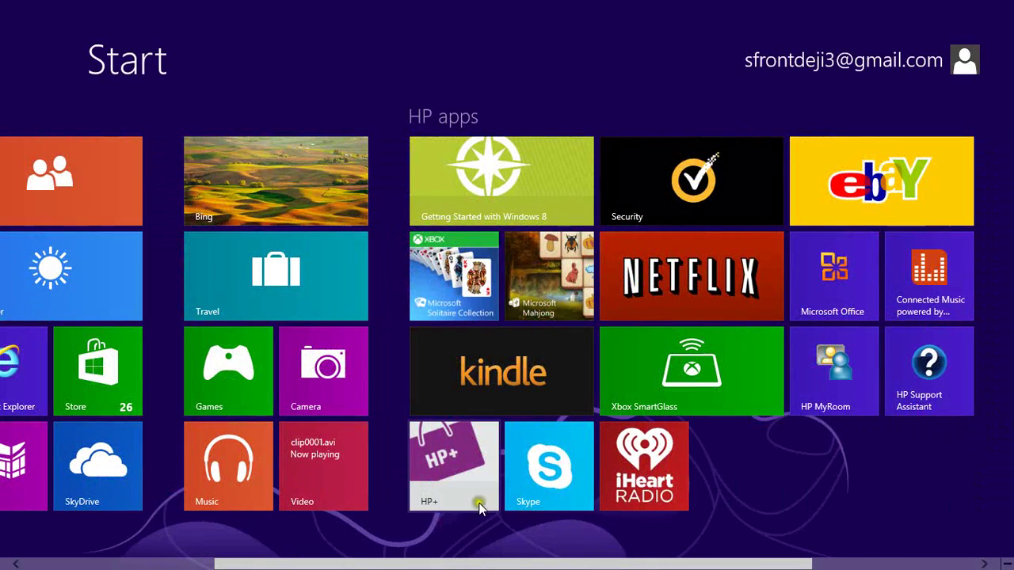
key("super")
key("super")
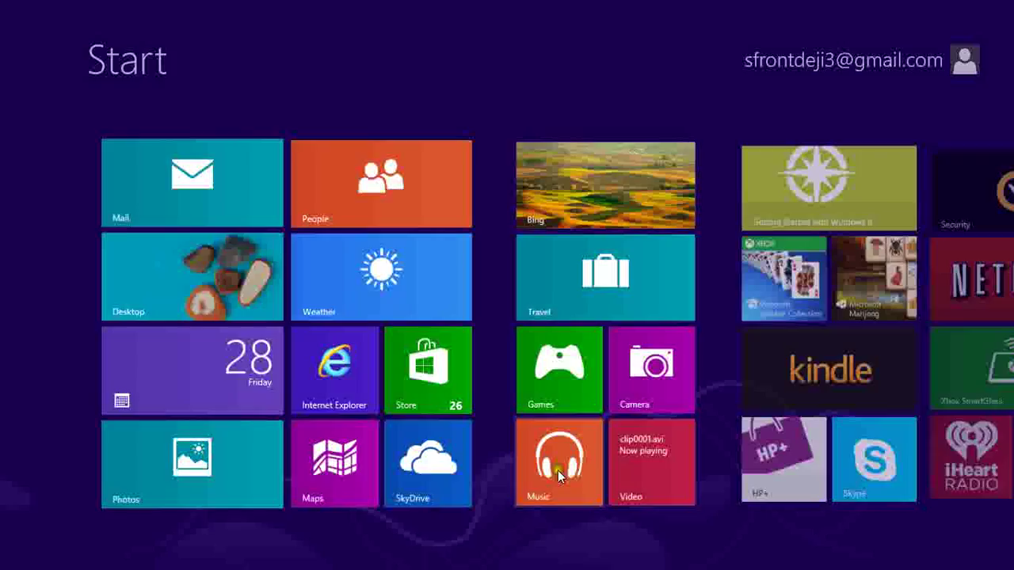
key("super")
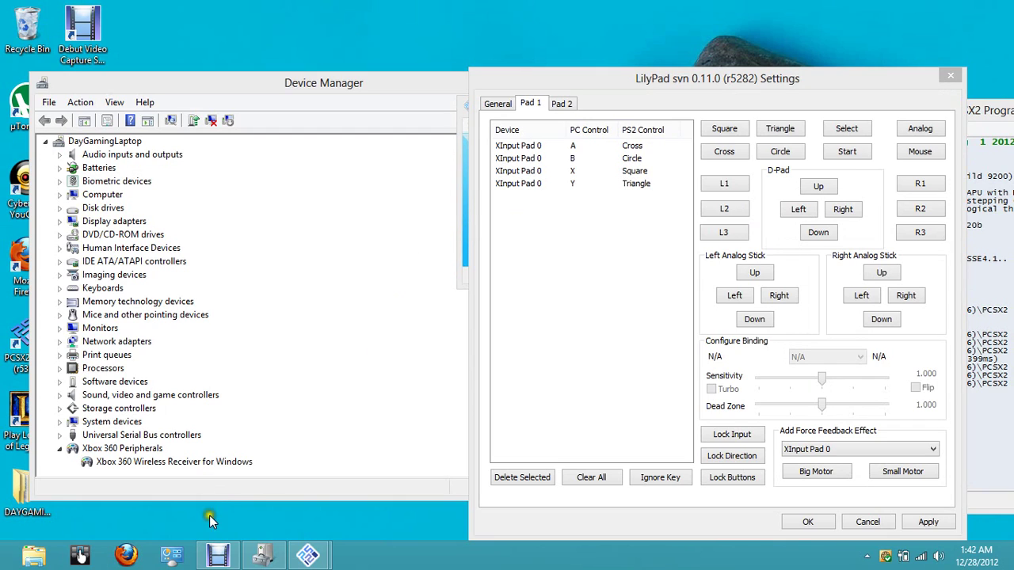
left_click(215, 556)
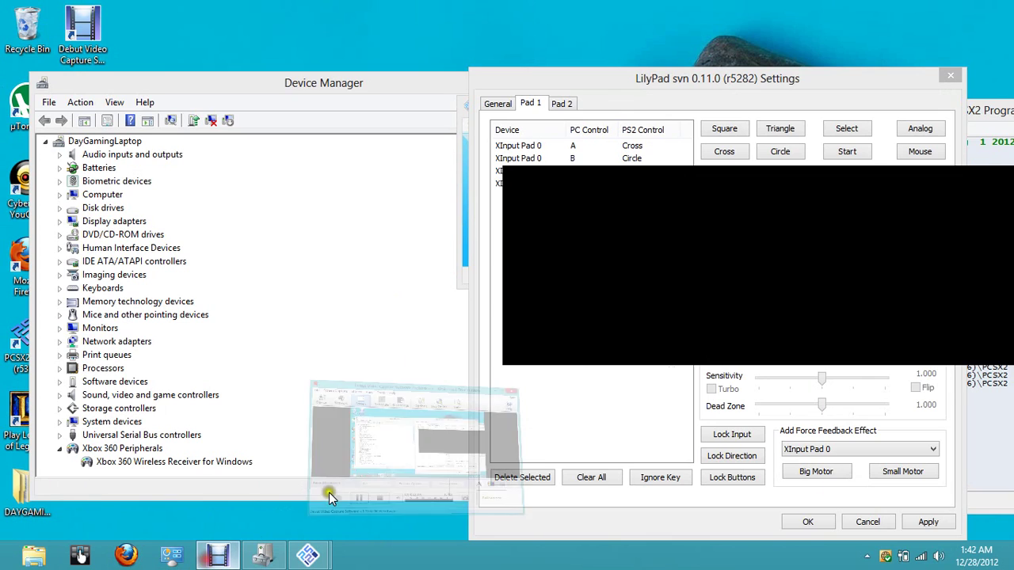